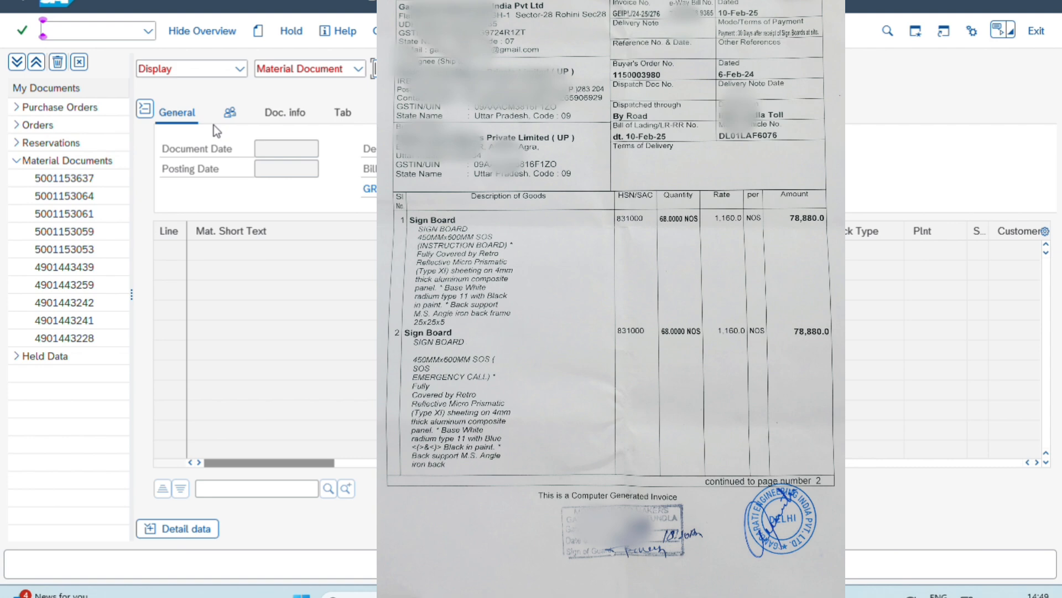
# Start a goods receipt against a purchase order and load the items using the buyer's order number from the invoice
pyautogui.click(191, 69)
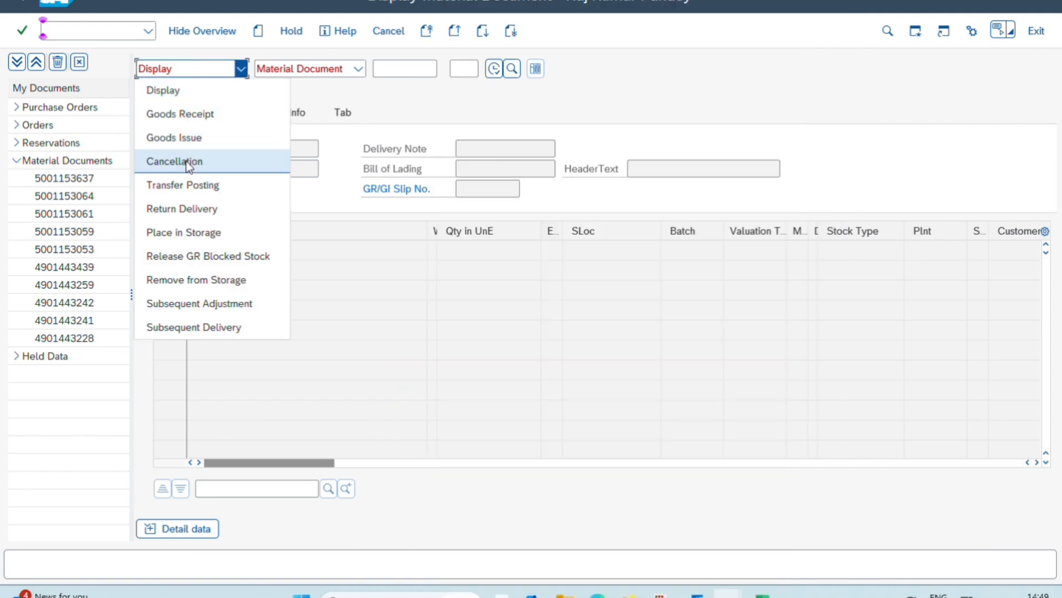
pyautogui.click(188, 114)
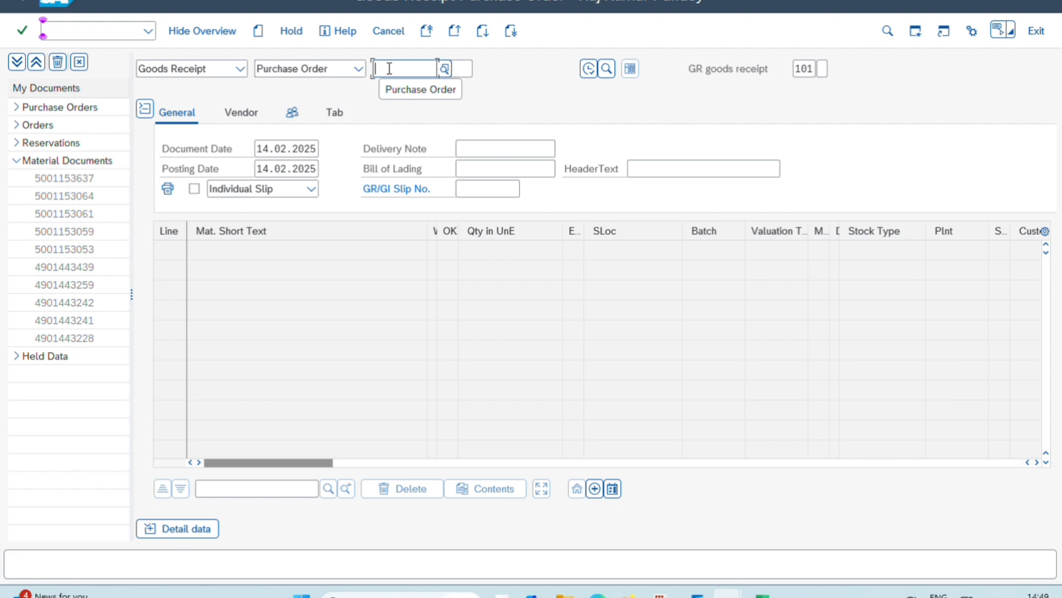
pyautogui.write('1150')
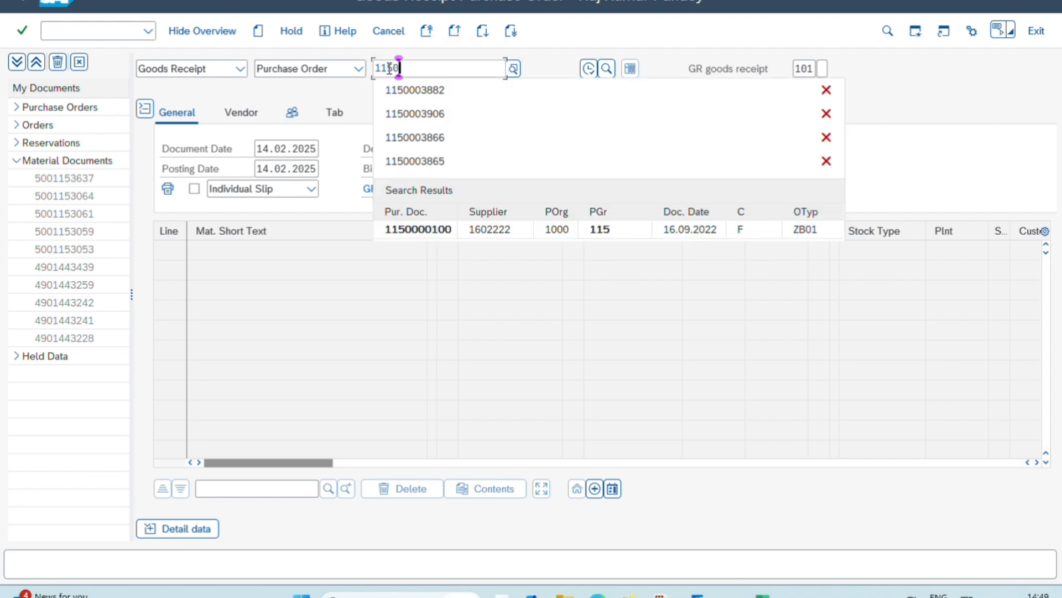
pyautogui.write('003')
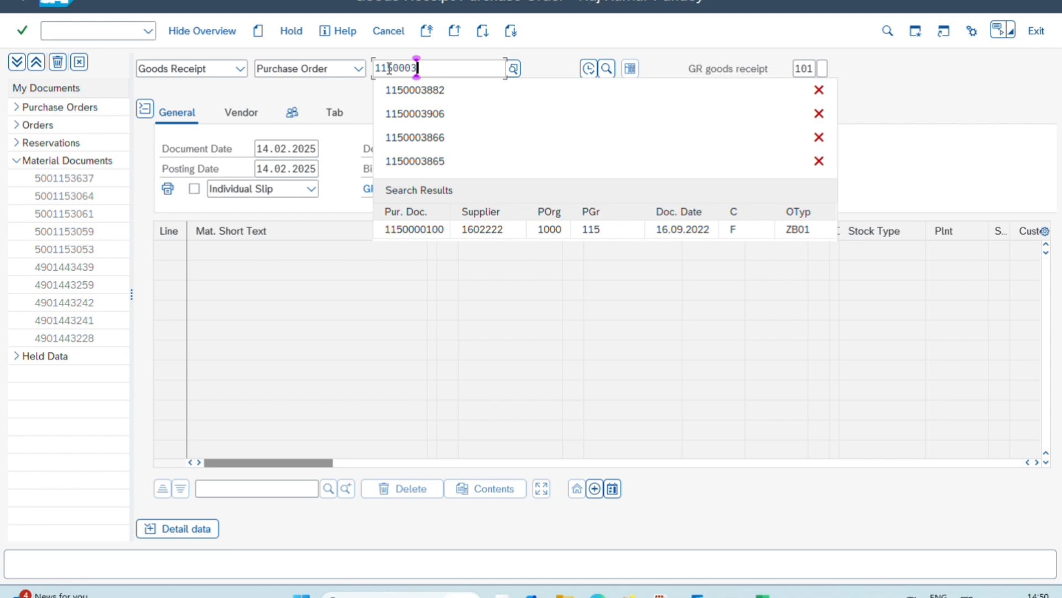
pyautogui.write('980')
pyautogui.press('Return')
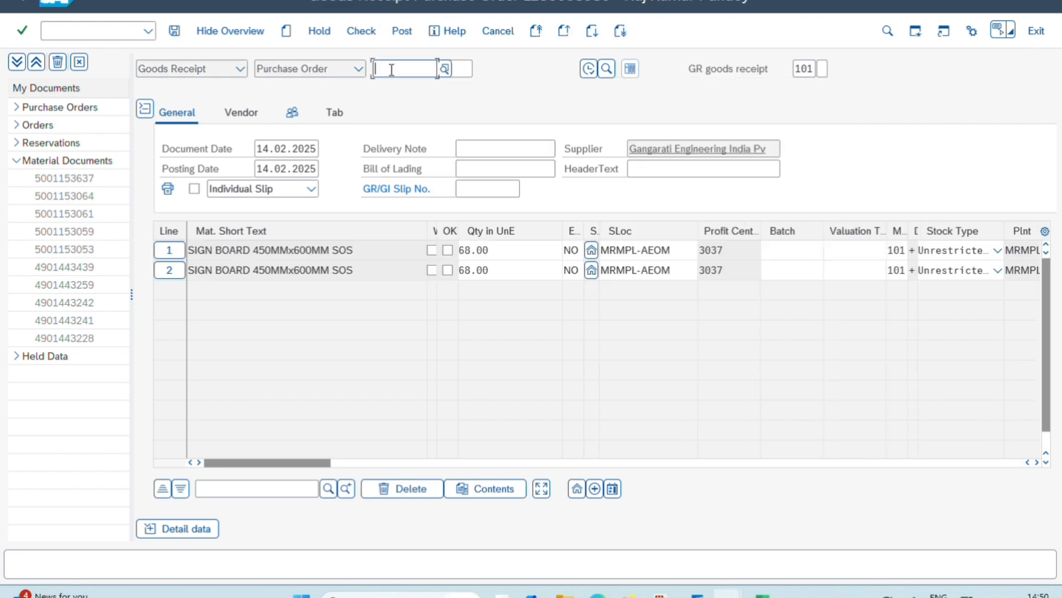
# Mark both sign board lines as OK and set the document date to 10.02.2025
pyautogui.click(448, 270)
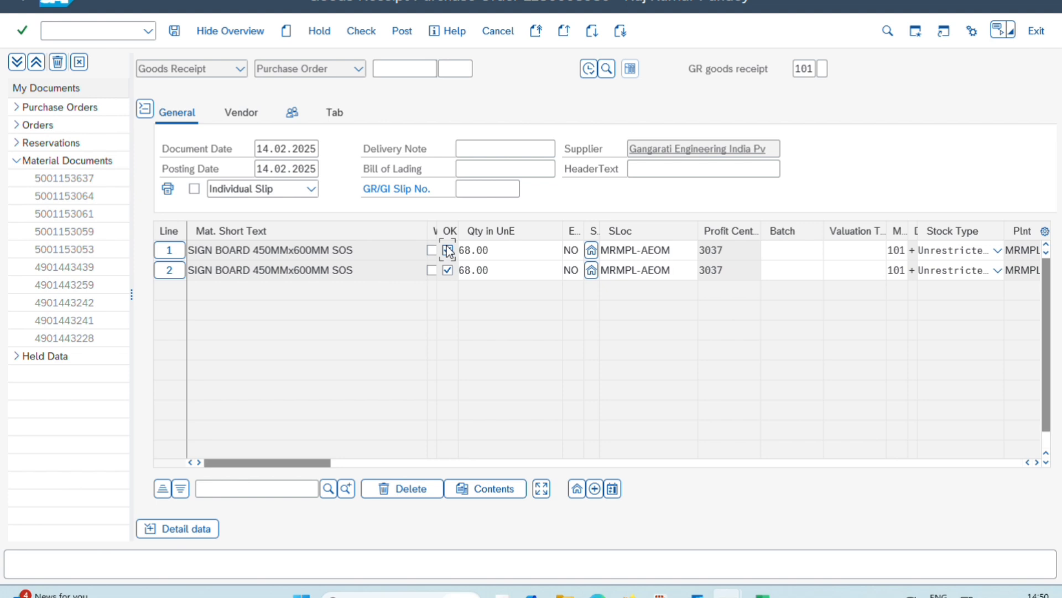
pyautogui.moveTo(256, 149); pyautogui.dragTo(317, 150)
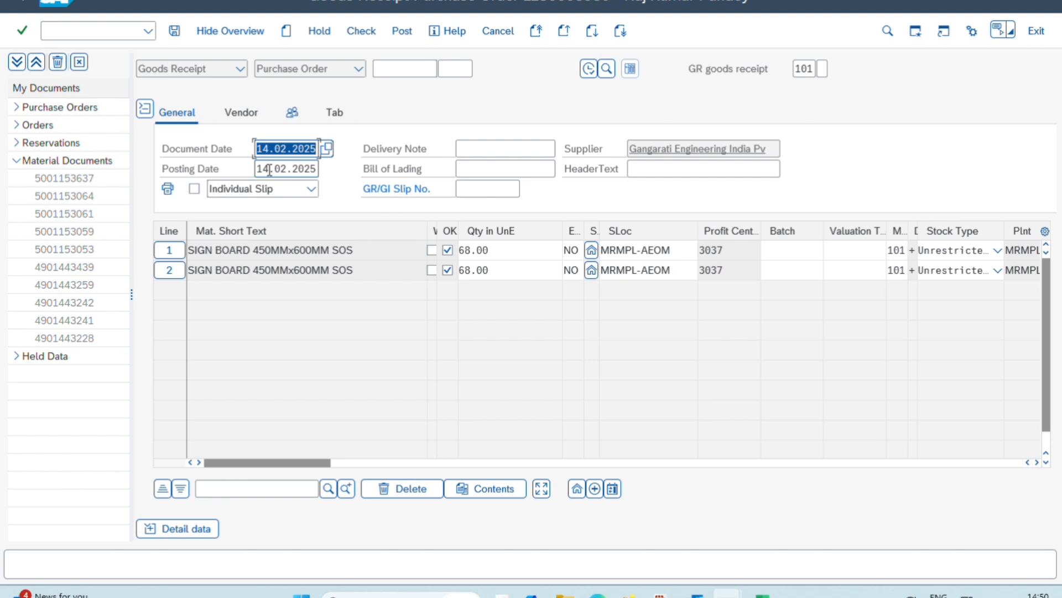
pyautogui.write('10.02.20')
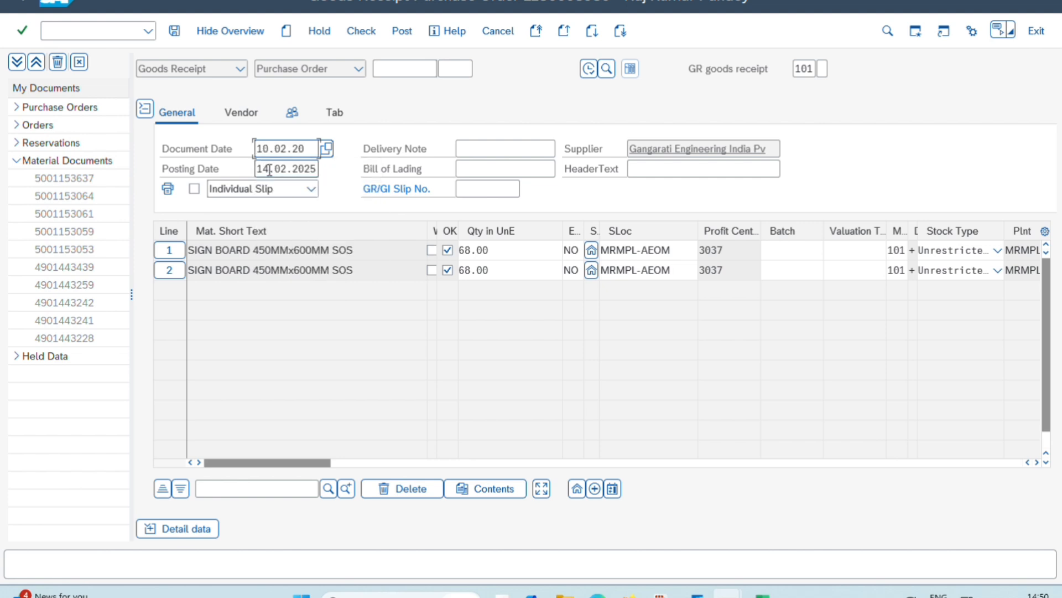
pyautogui.write('25')
# Set the posting date to 11.02.2025 and activate printing of the individual slip
pyautogui.moveTo(257, 169); pyautogui.dragTo(330, 169)
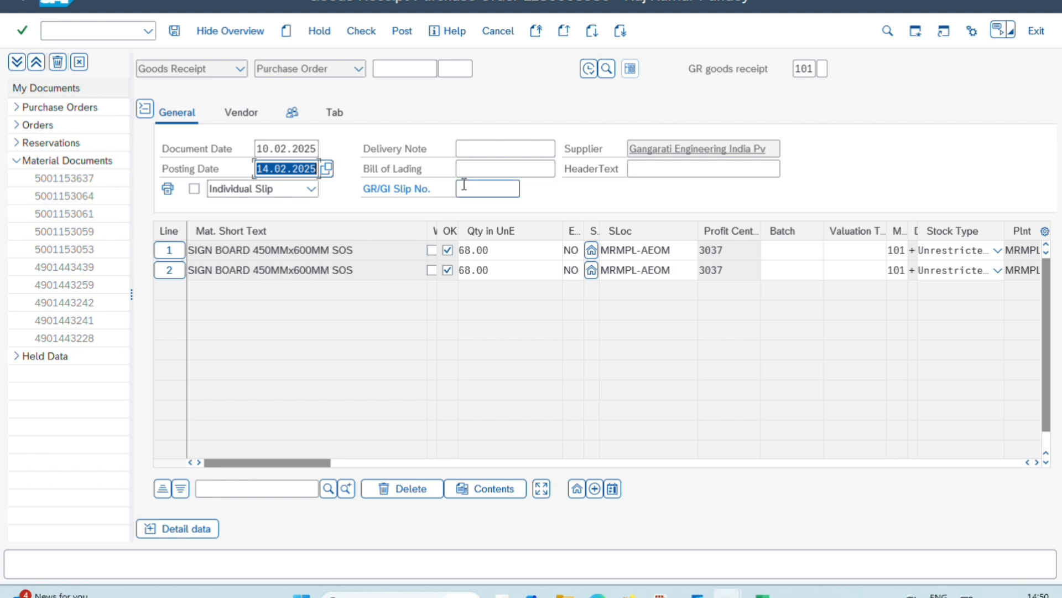
pyautogui.write('11.')
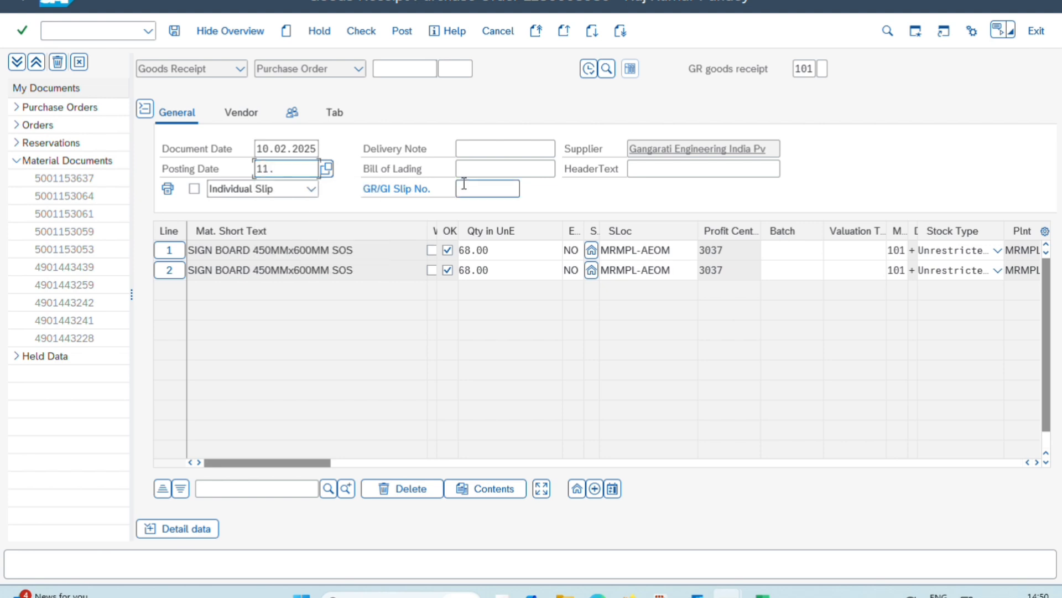
pyautogui.write('02.2025')
pyautogui.click(197, 189)
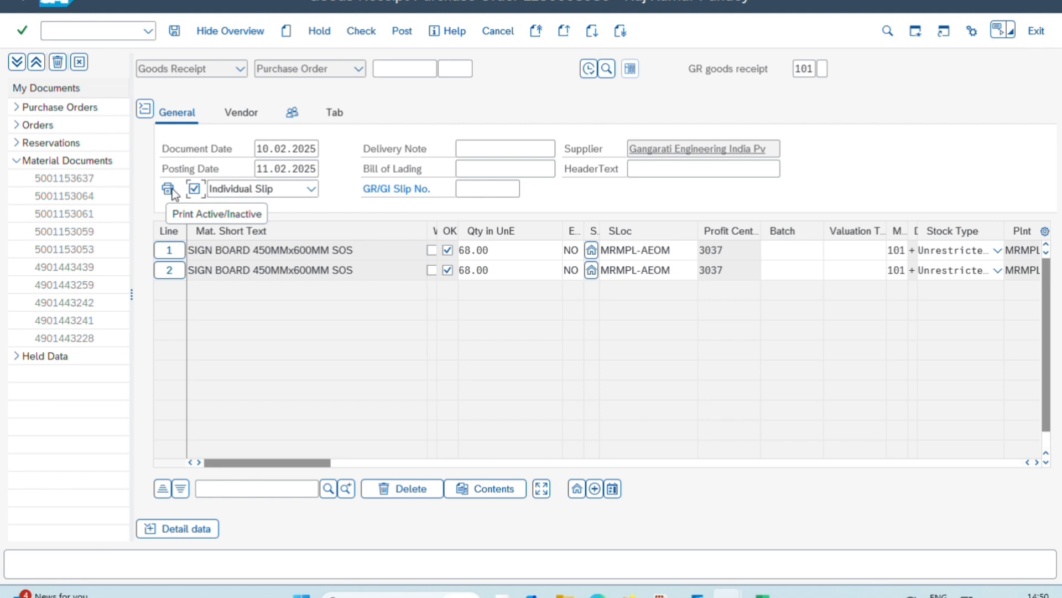
# Enter the invoice reference geipl/24-25/276 as the delivery note
pyautogui.click(500, 152)
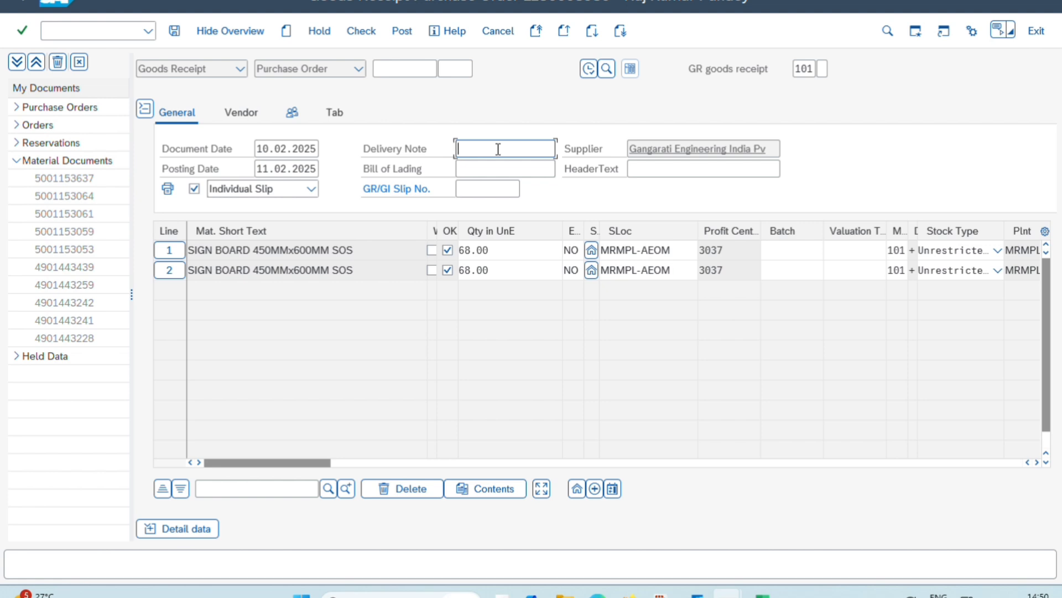
pyautogui.write('ge')
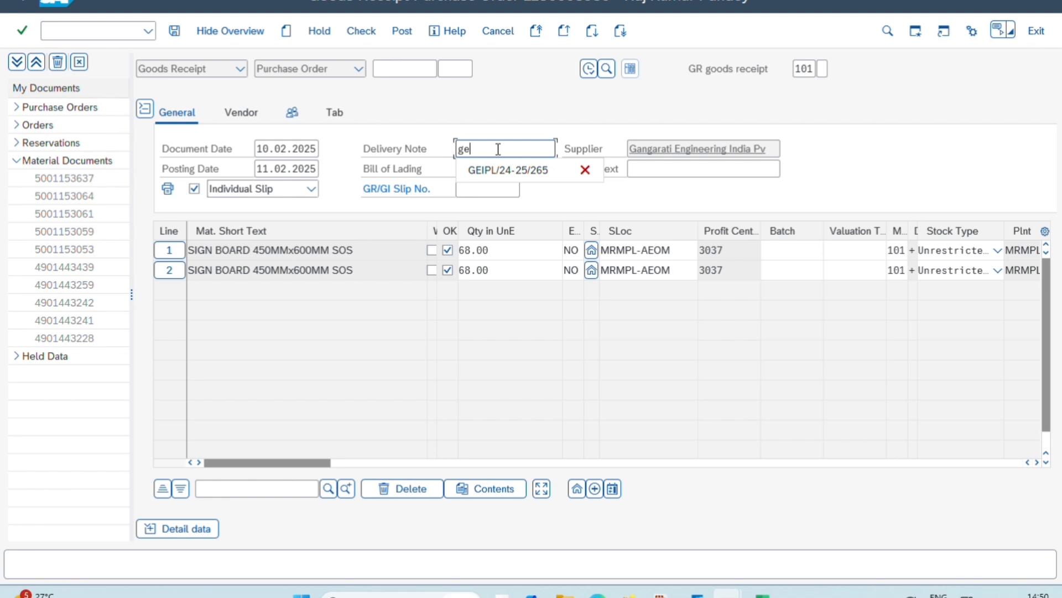
pyautogui.write('ipl/24-25/276')
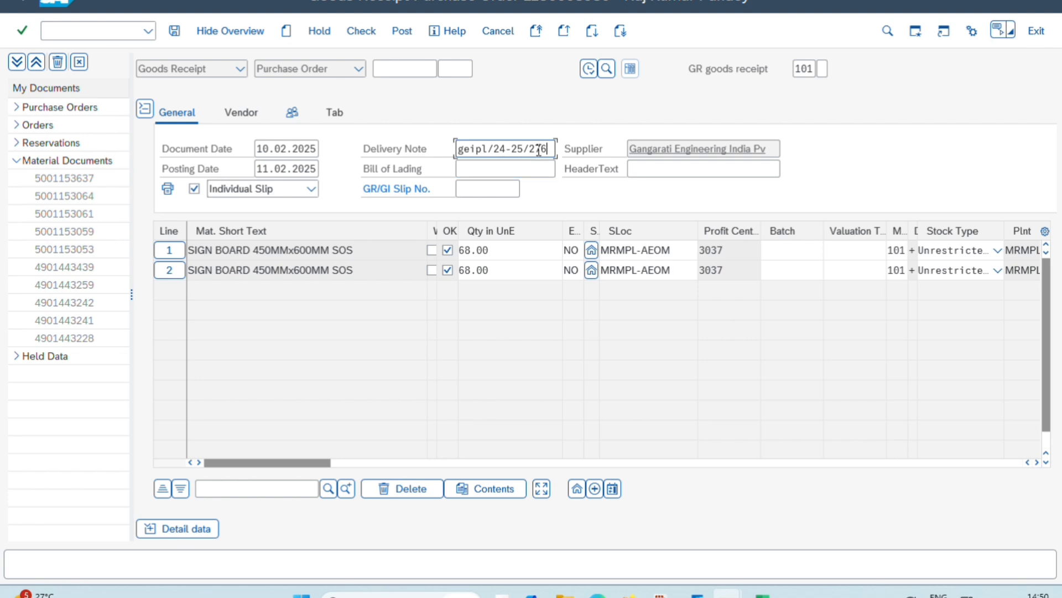
# Fill in the bill of lading with the prefix eWay followed by the invoice's e-way bill number
pyautogui.click(529, 166)
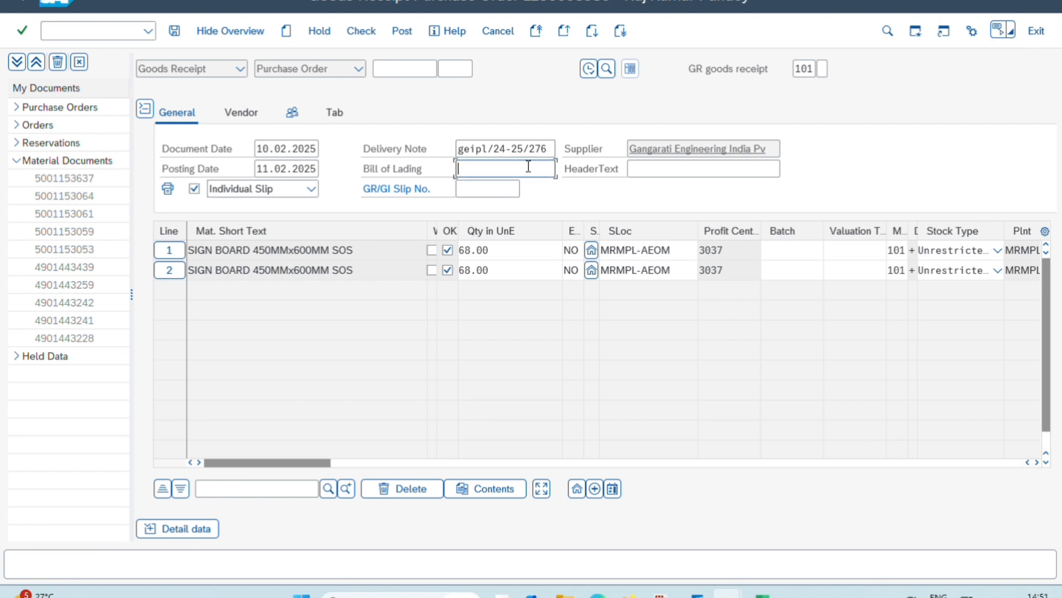
pyautogui.write('e')
pyautogui.click(531, 190)
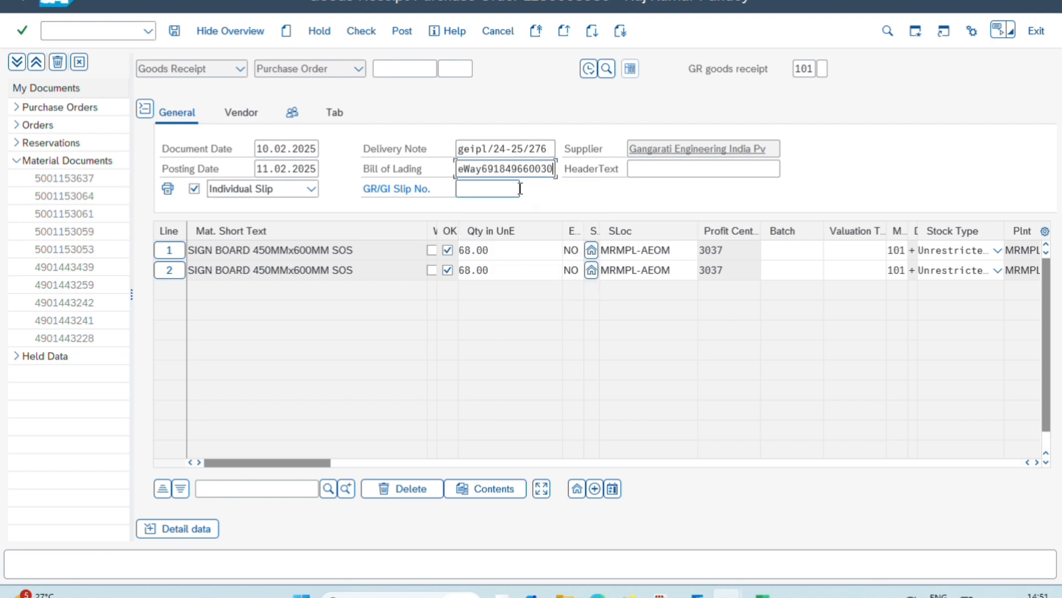
pyautogui.moveTo(482, 168); pyautogui.dragTo(730, 169)
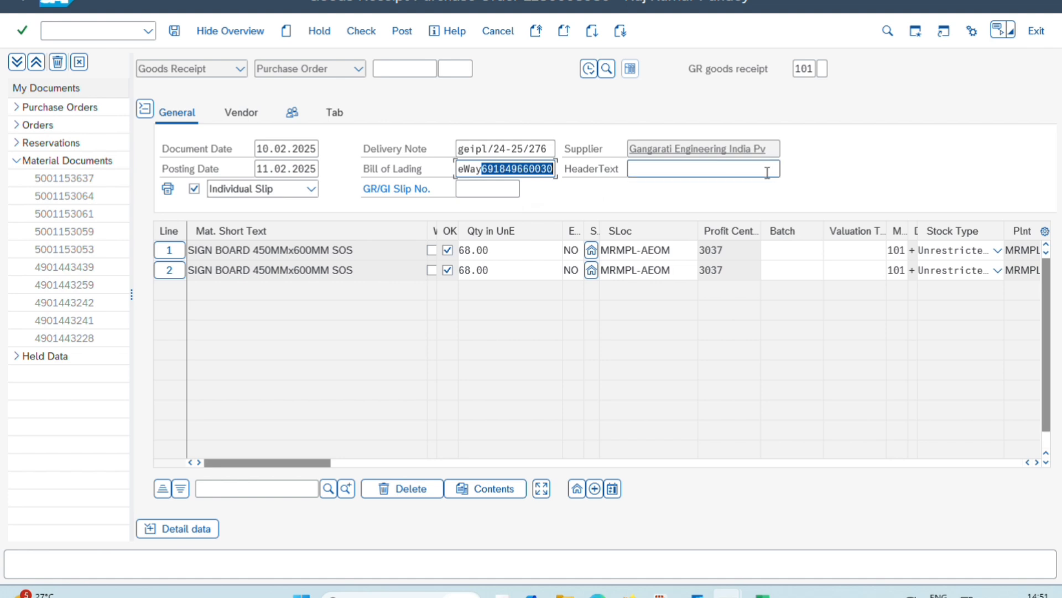
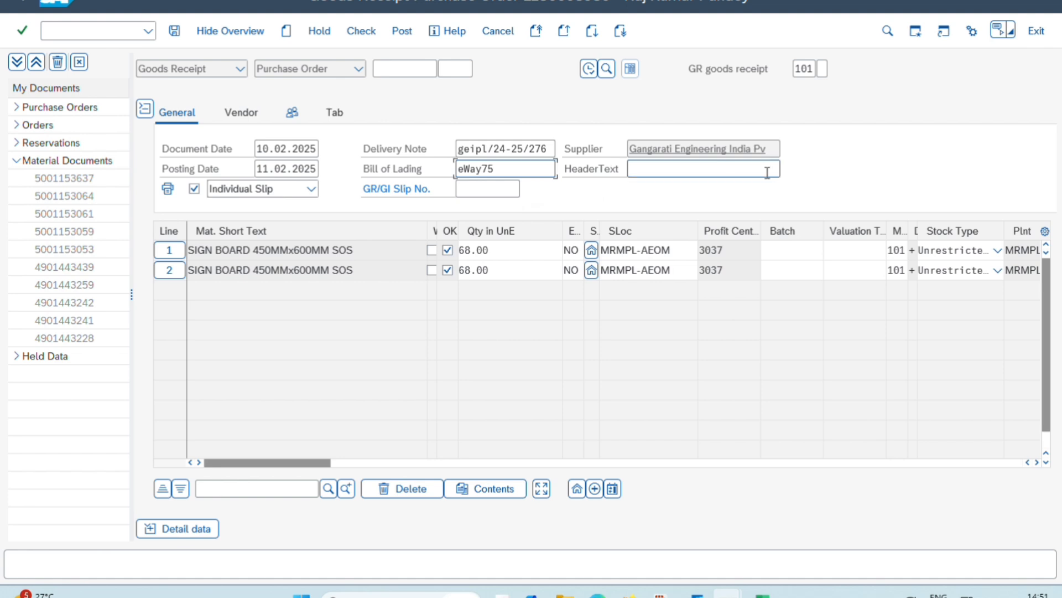
# Set the GR/GI slip number to 10262
pyautogui.click(482, 188)
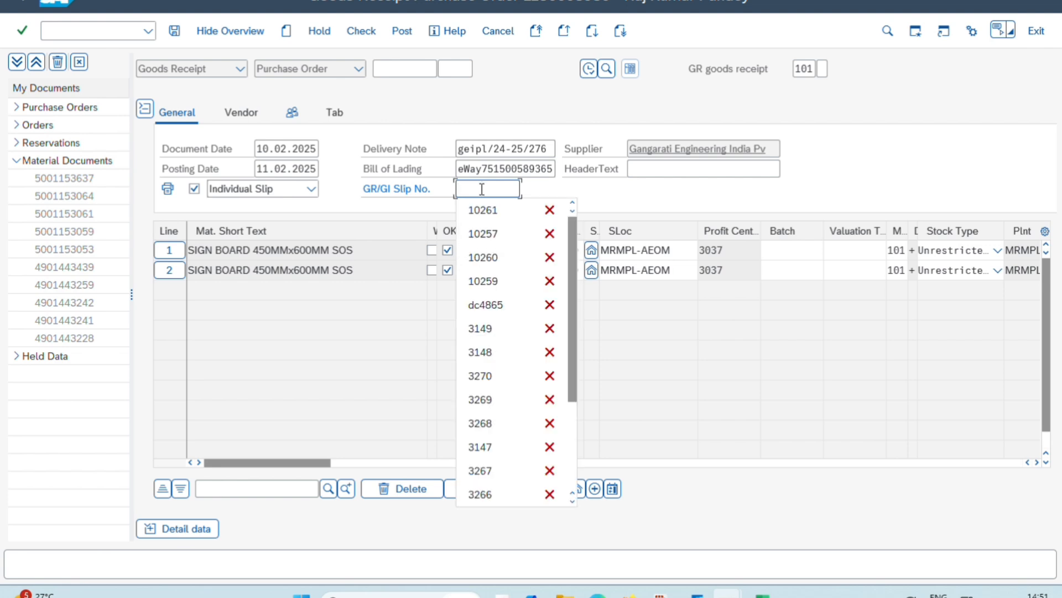
pyautogui.click(486, 218)
pyautogui.press('BackSpace')
pyautogui.write('262')
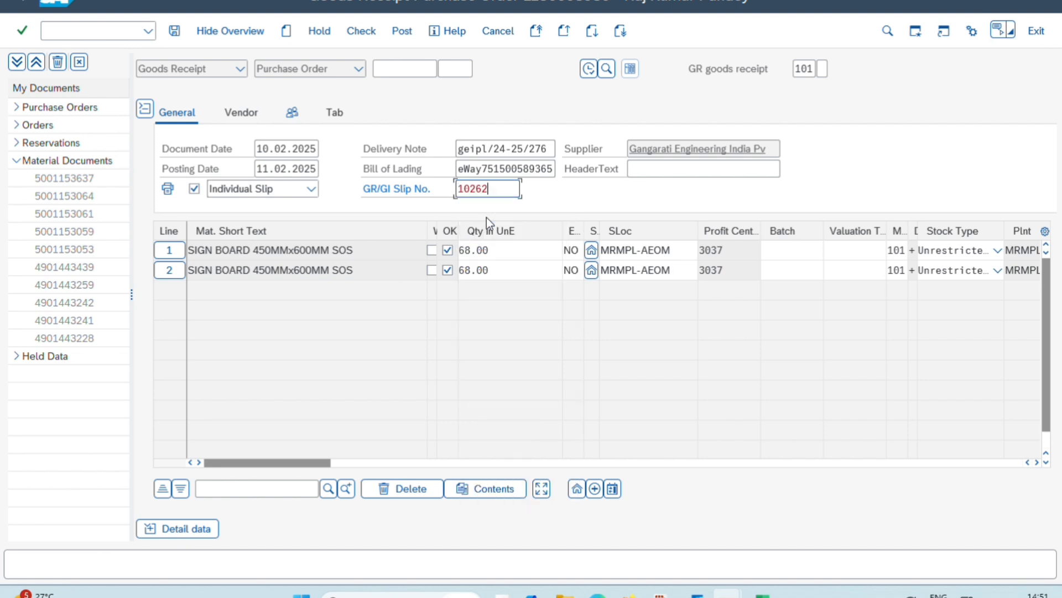
# Enter the delivery vehicle's registration number as the header text and check the customer-defined header field
pyautogui.click(660, 169)
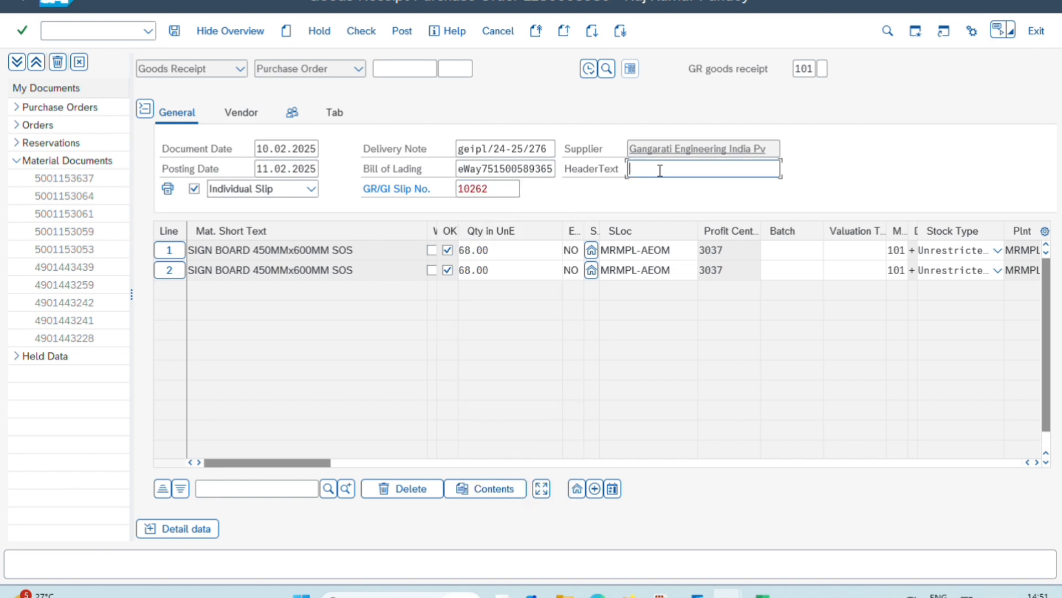
pyautogui.write('d')
pyautogui.press('BackSpace')
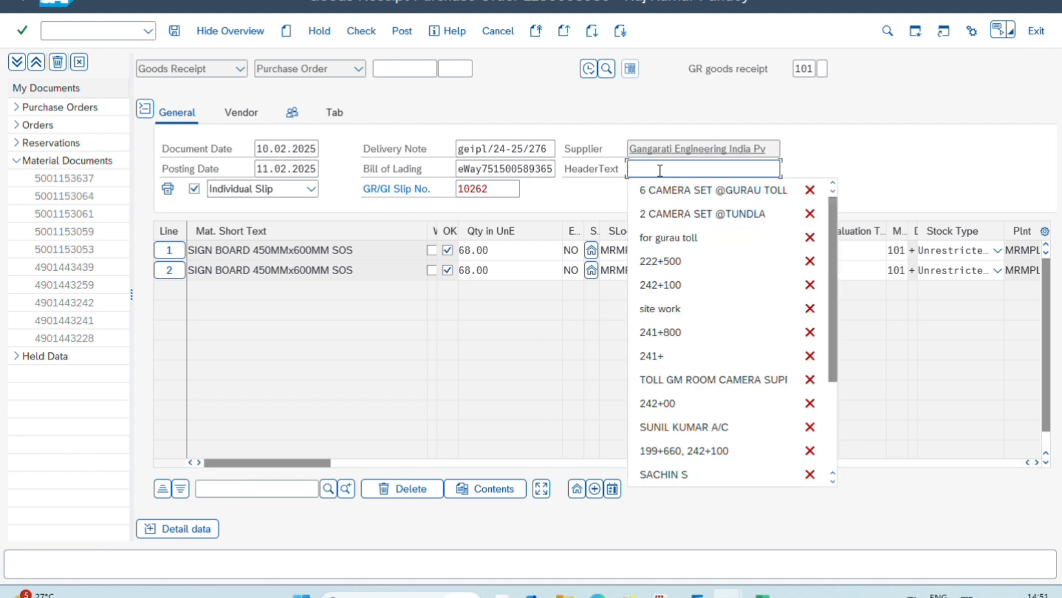
pyautogui.write('DL')
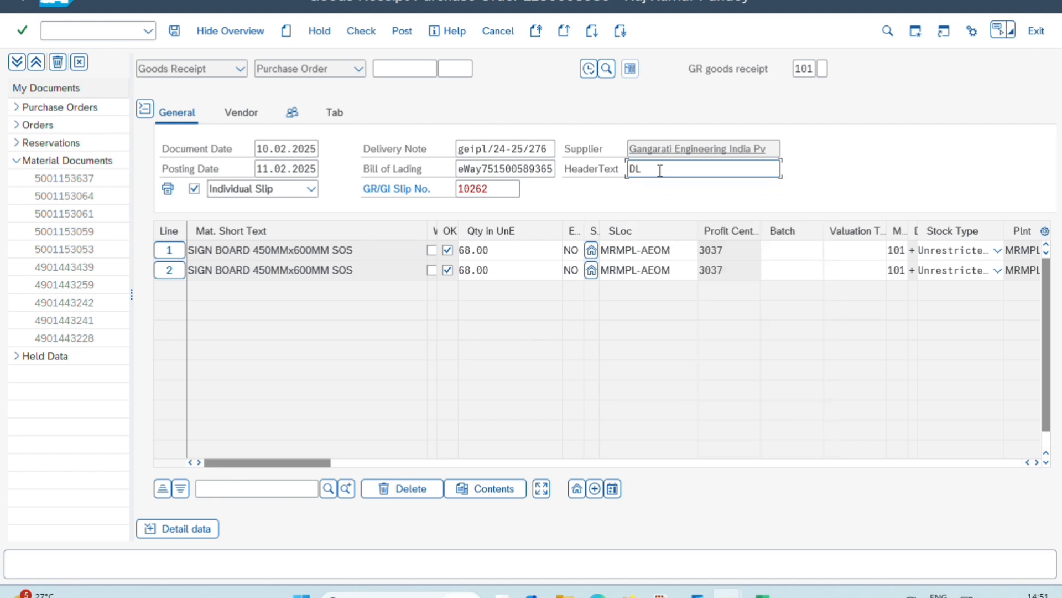
pyautogui.write('01')
pyautogui.write('LNA')
pyautogui.write('F')
pyautogui.write('6076')
pyautogui.click(340, 112)
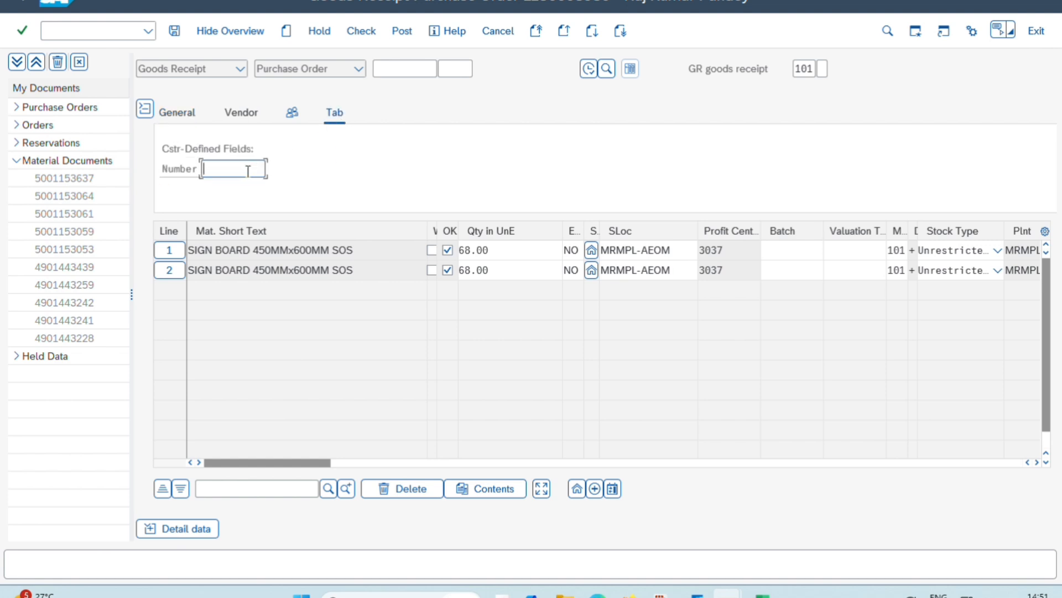
pyautogui.click(167, 117)
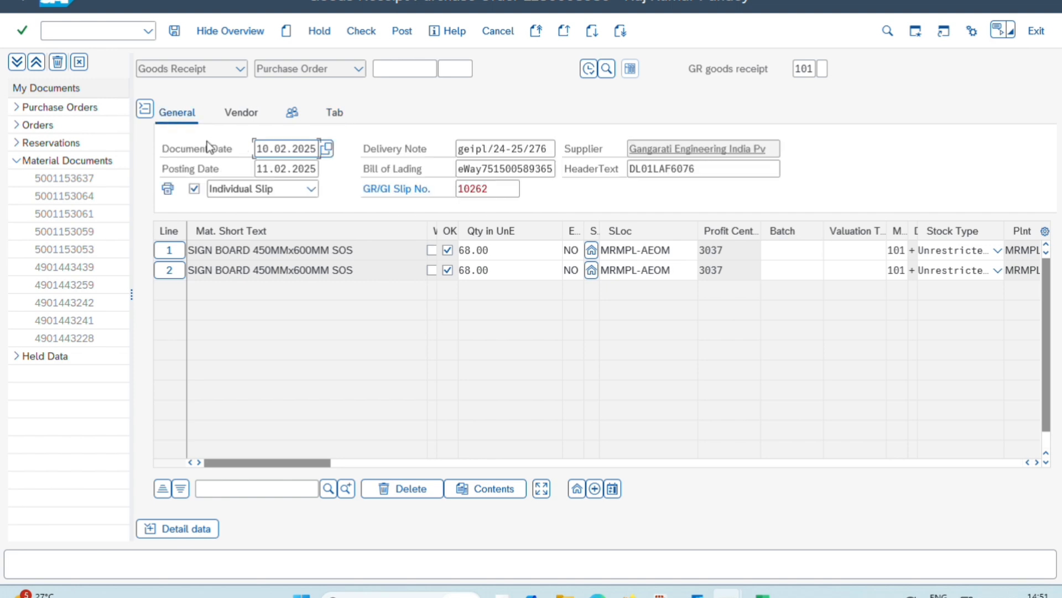
# Widen the delivery completed indicator column and set the indicator to "Do not set" for both purchase order items
pyautogui.moveTo(307, 464); pyautogui.dragTo(526, 463)
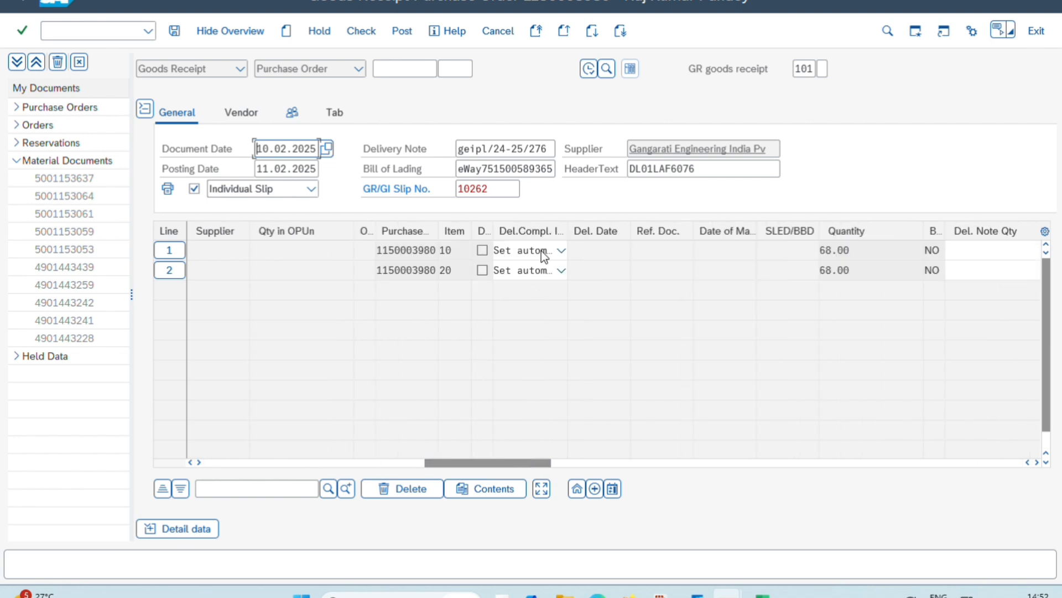
pyautogui.click(571, 229)
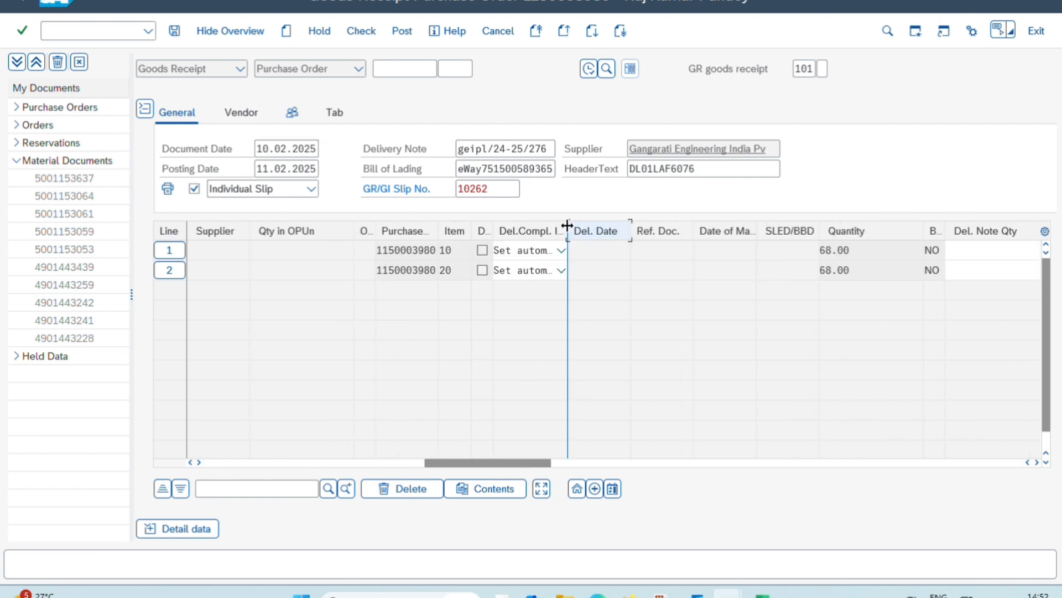
pyautogui.moveTo(567, 225); pyautogui.dragTo(645, 234)
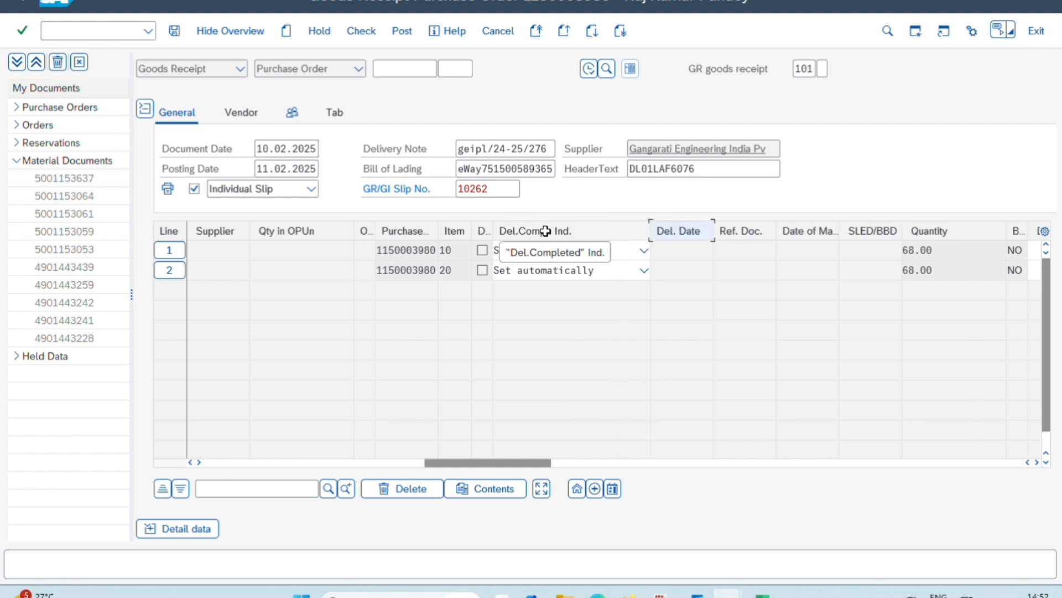
pyautogui.click(546, 253)
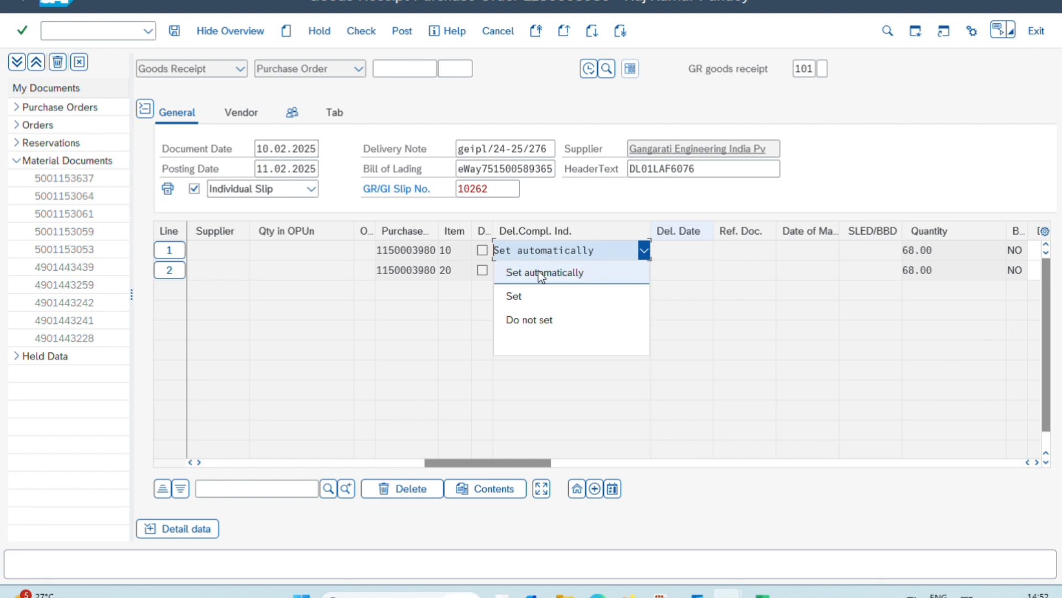
pyautogui.click(523, 318)
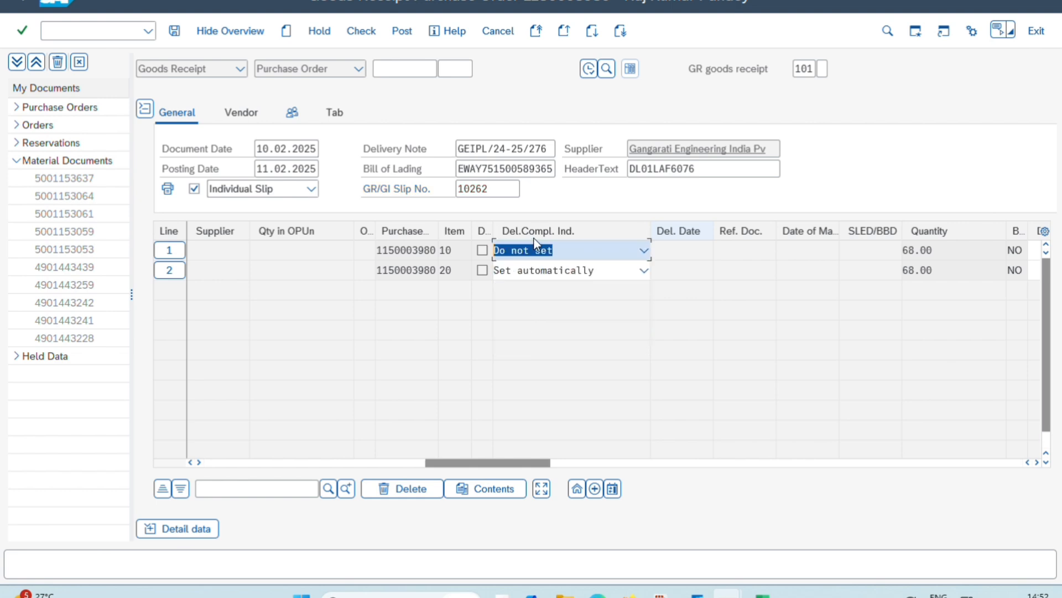
pyautogui.click(555, 274)
pyautogui.click(553, 274)
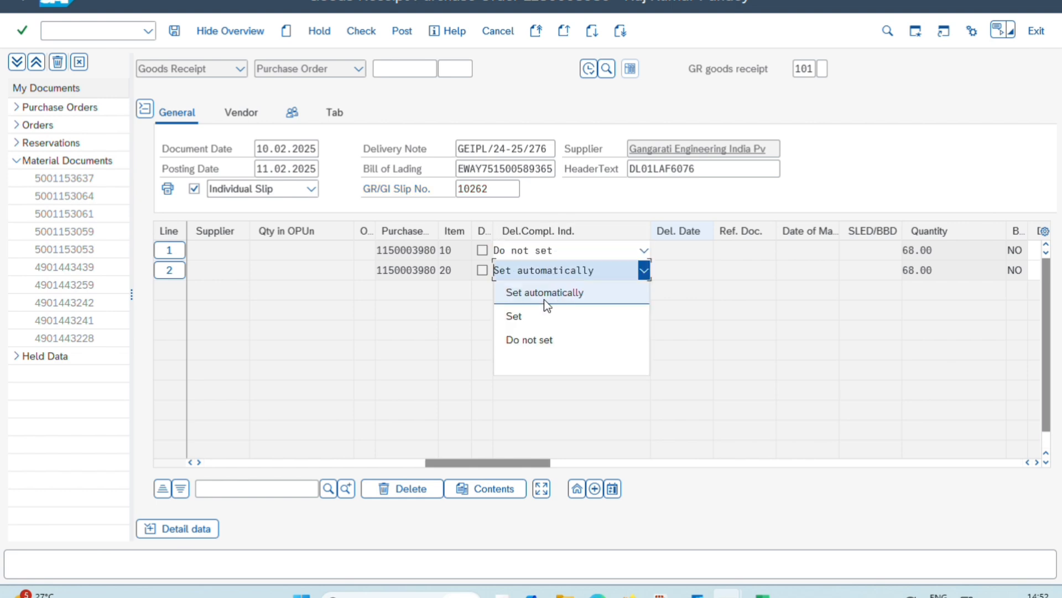
pyautogui.click(533, 340)
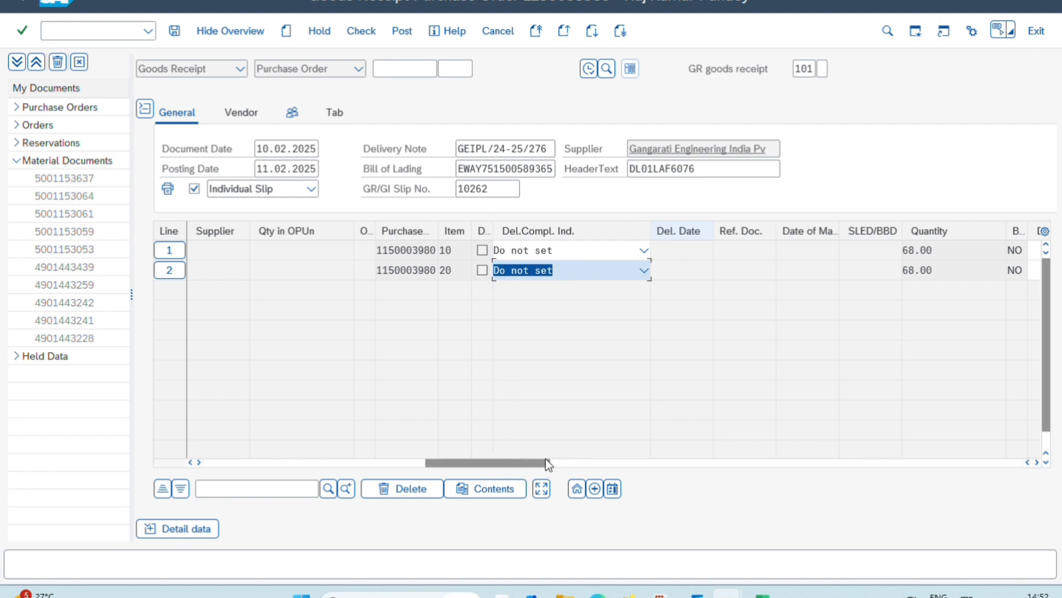
# Enter INSTRUCTION BOARD FOR SITE USE AT ATMS as the item text of line 1
pyautogui.moveTo(546, 459); pyautogui.dragTo(703, 448)
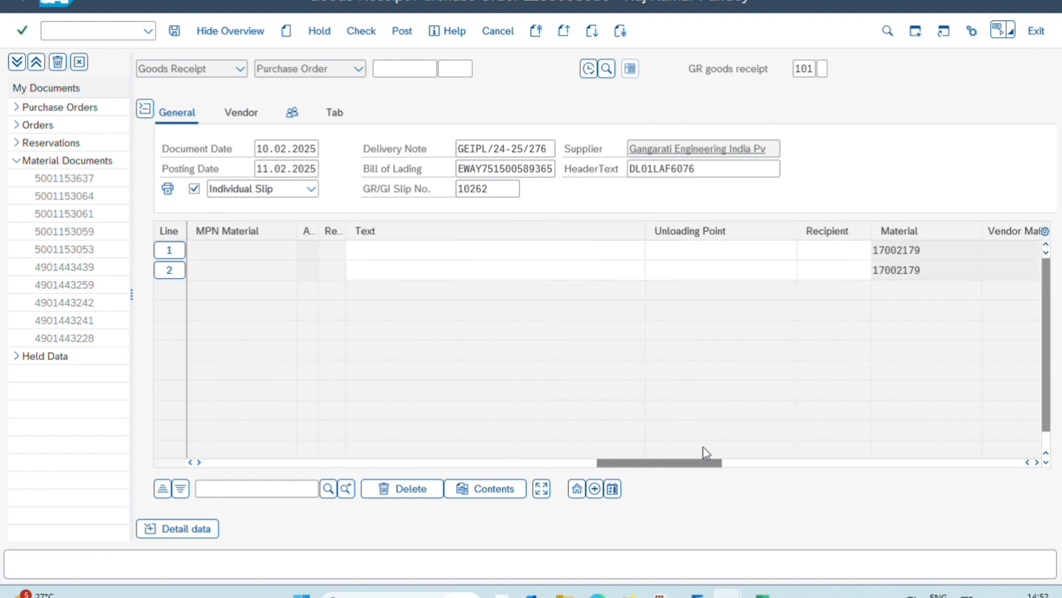
pyautogui.click(518, 255)
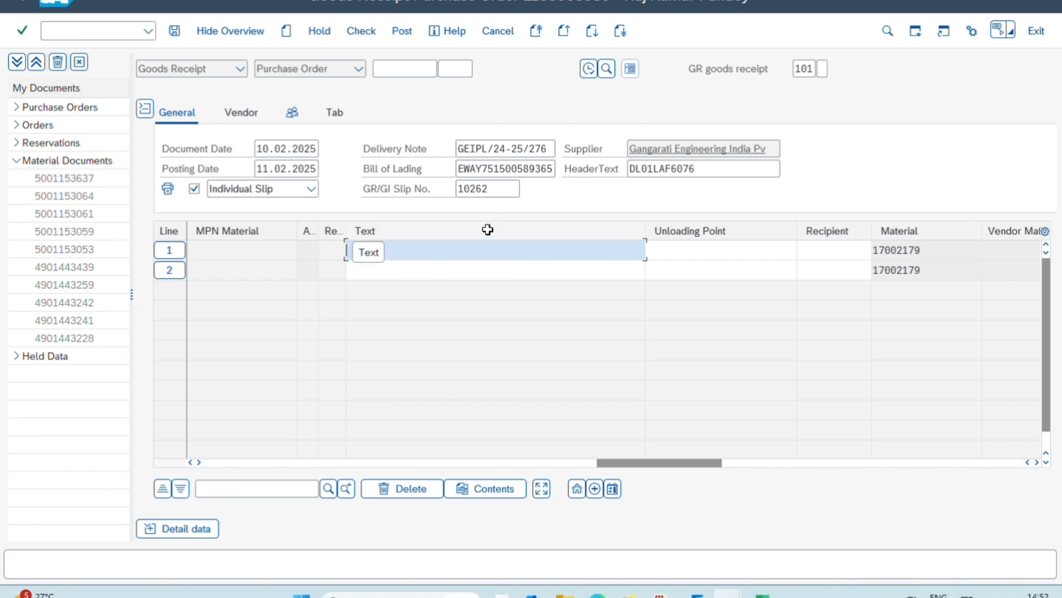
pyautogui.write('INST')
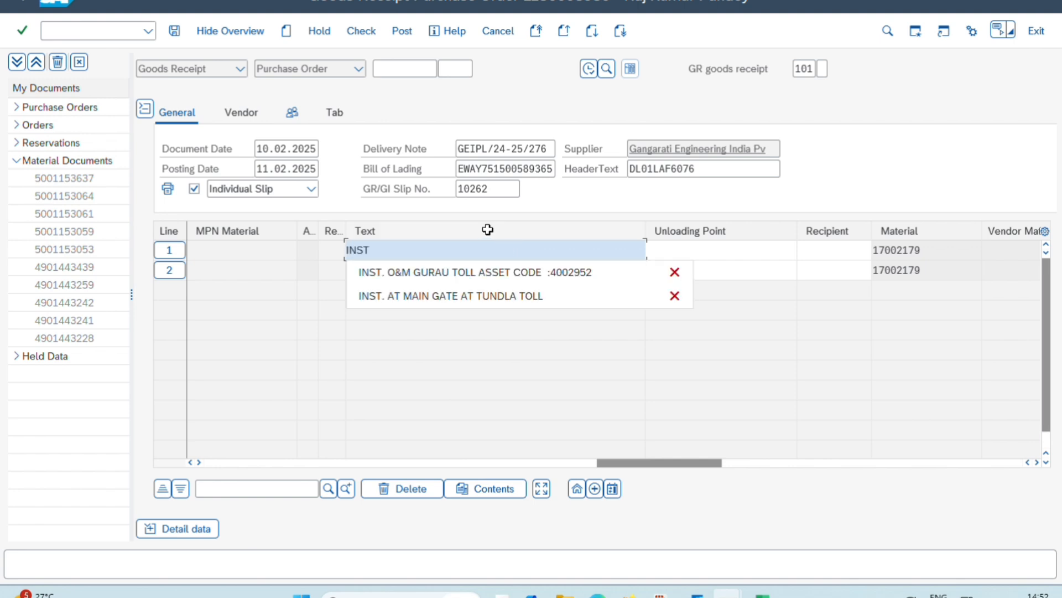
pyautogui.write('RUCTION')
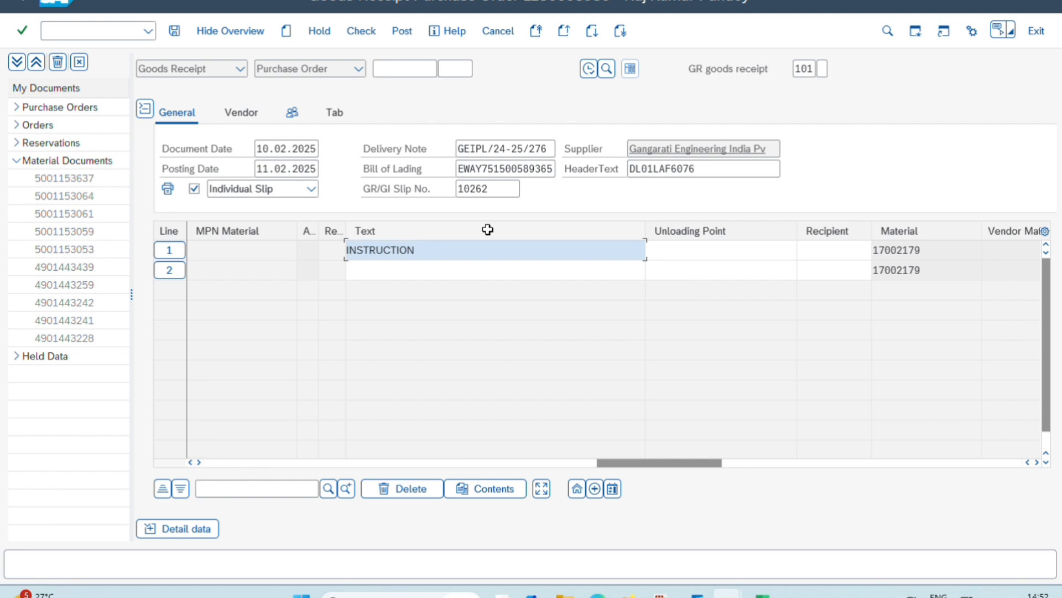
pyautogui.write(' BOARD FOR SITE USE')
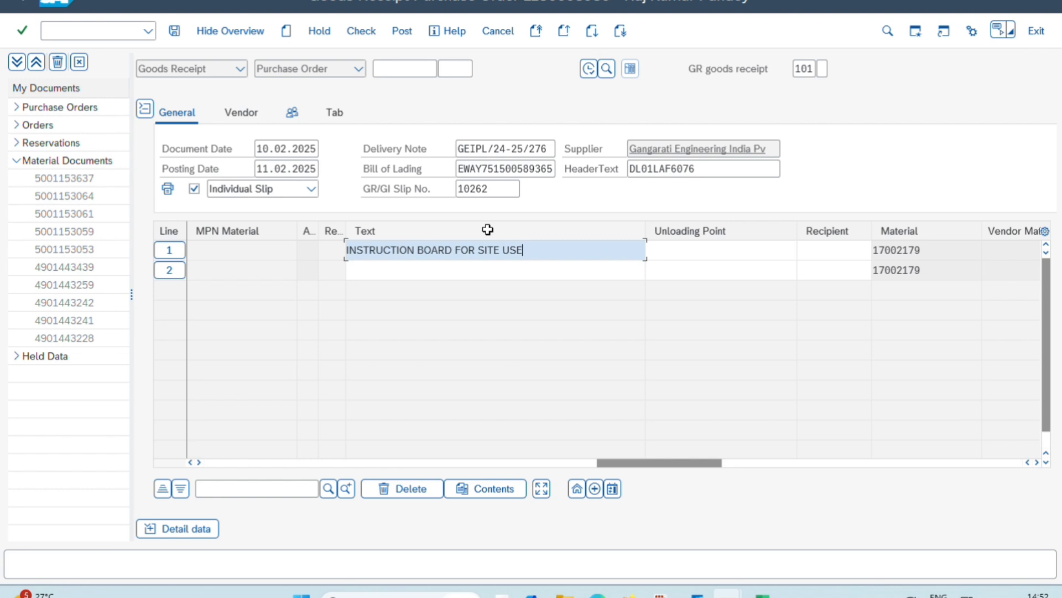
pyautogui.write(' AT ATMS')
# Enter SOS SYMBOL BOARDS FOR SITE USE ATMS as the item text of line 2
pyautogui.click(550, 277)
pyautogui.write('SOS SYMBOL')
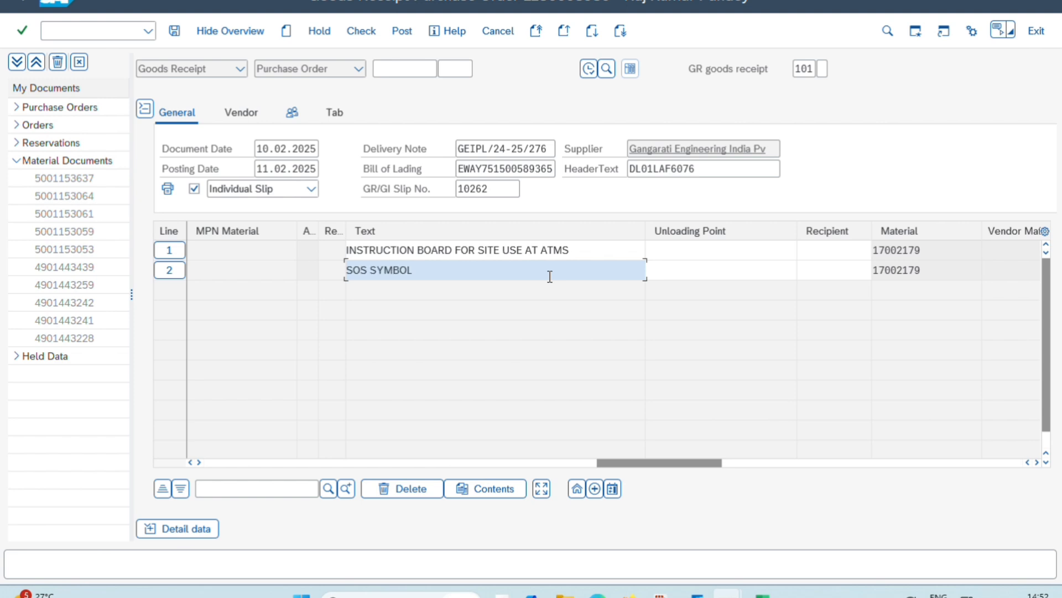
pyautogui.write('BOARDS FOR SITE USE ATMS')
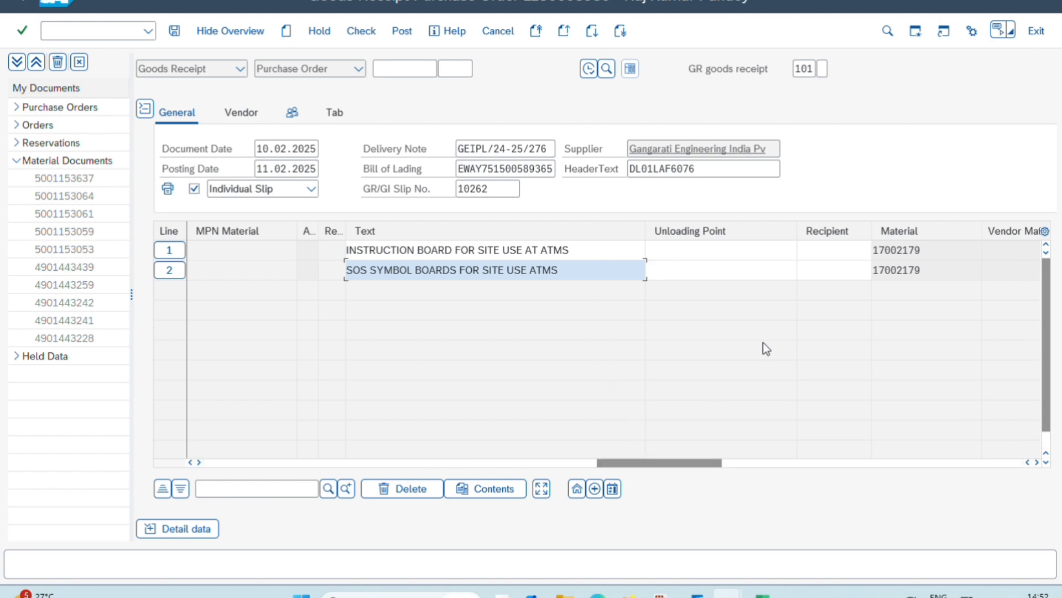
# Fill in the goods recipient's name for both item lines
pyautogui.click(835, 254)
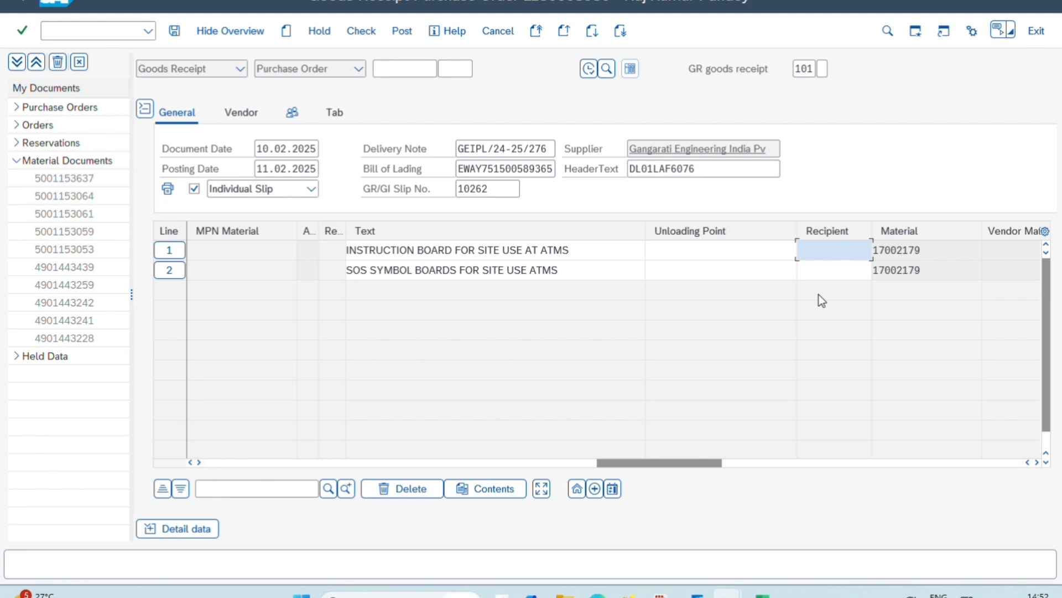
pyautogui.press('Down')
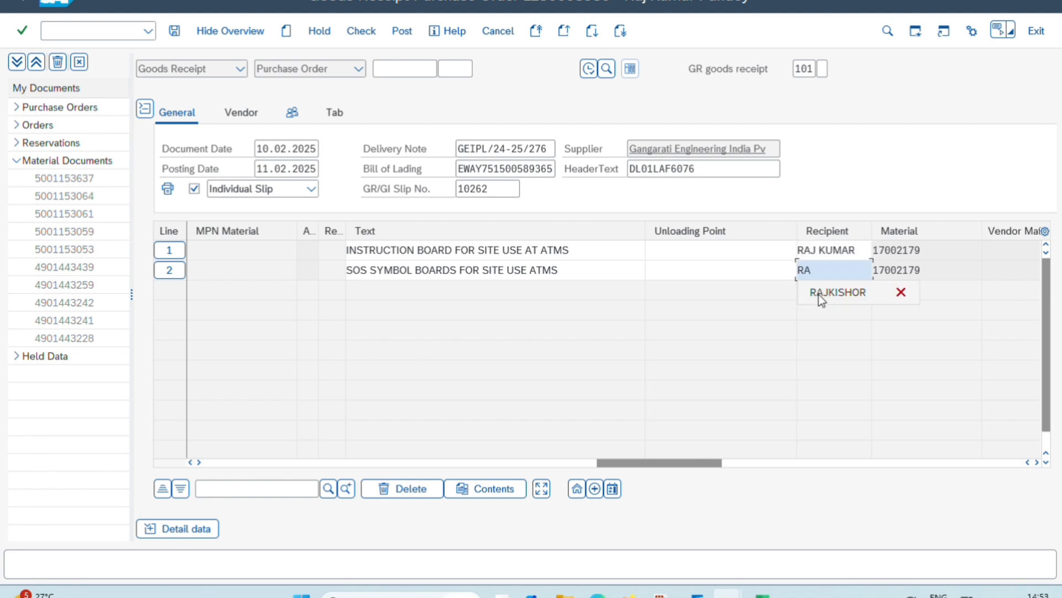
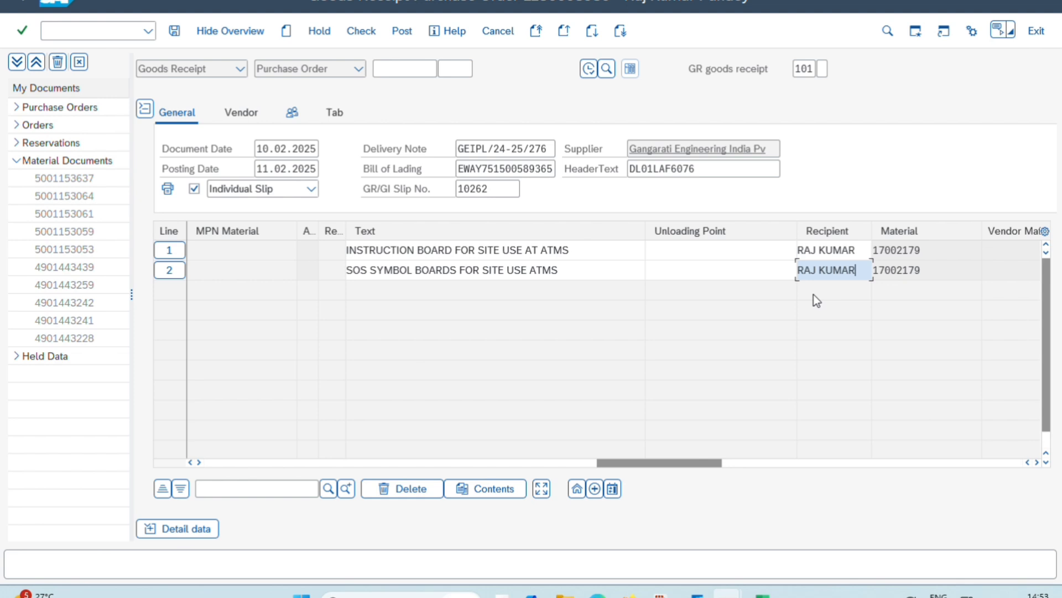
# Run the check on the goods receipt, accept the log messages and post the document
pyautogui.moveTo(635, 463); pyautogui.dragTo(192, 456)
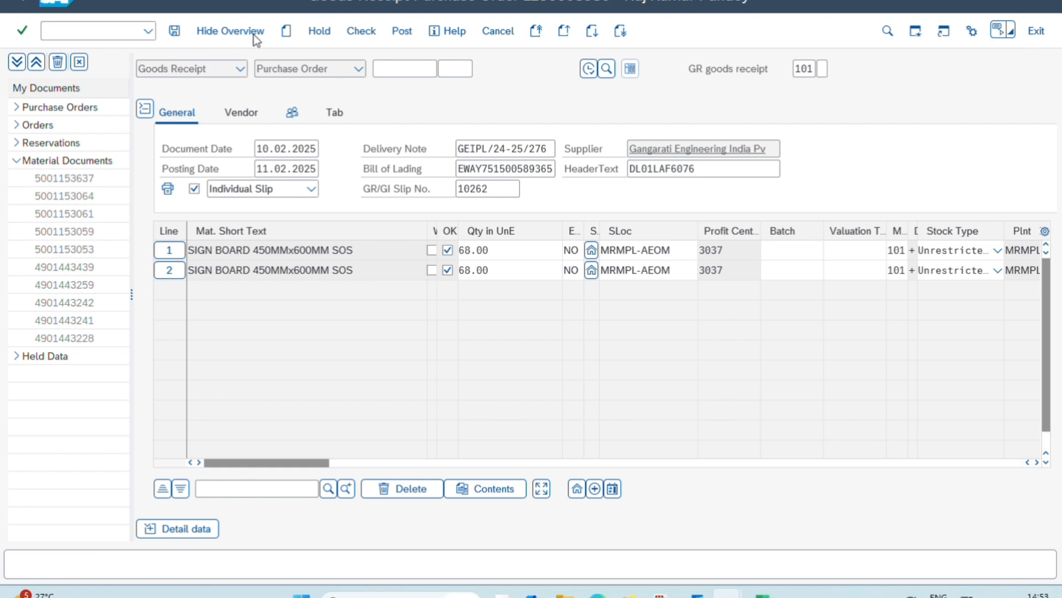
pyautogui.click(349, 29)
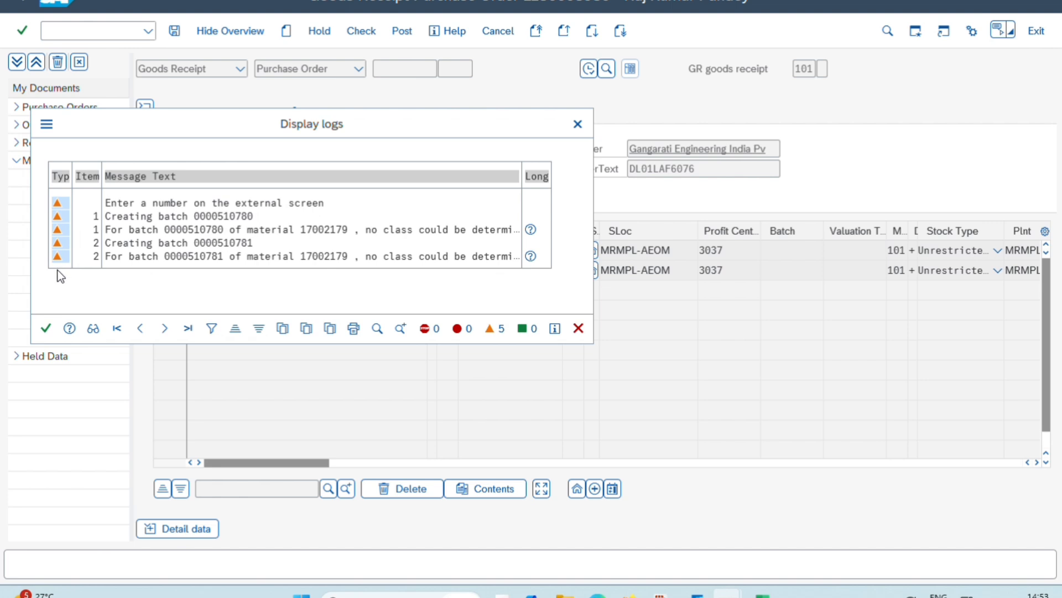
pyautogui.click(46, 328)
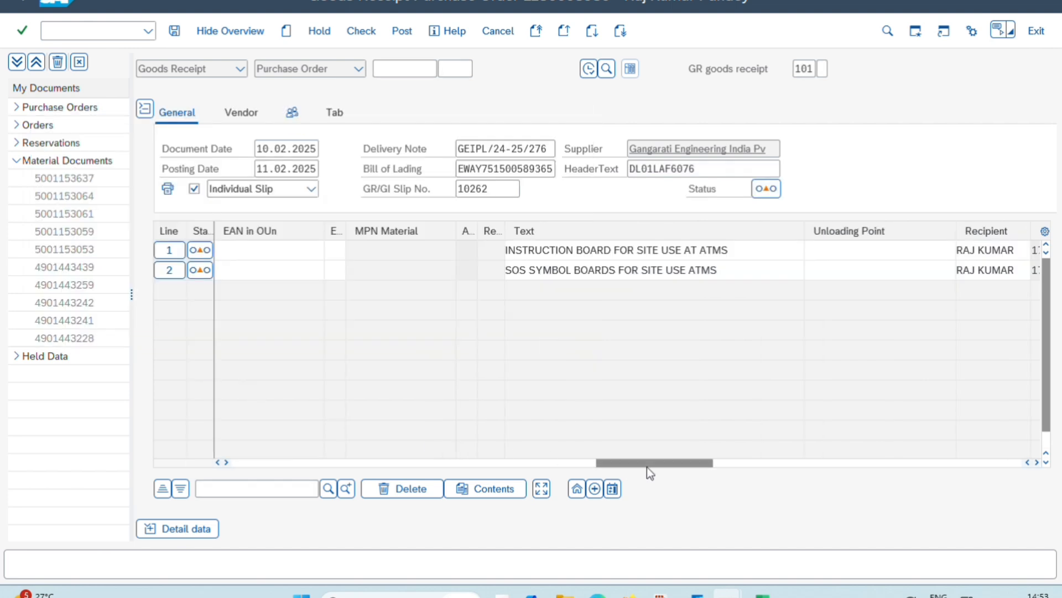
pyautogui.moveTo(647, 463); pyautogui.dragTo(280, 465)
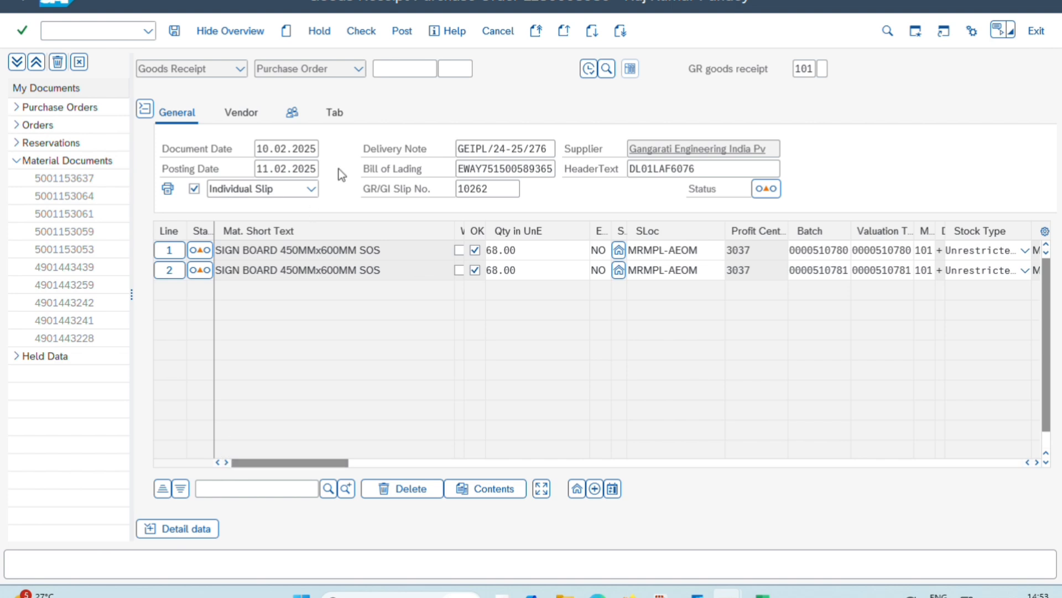
pyautogui.click(411, 33)
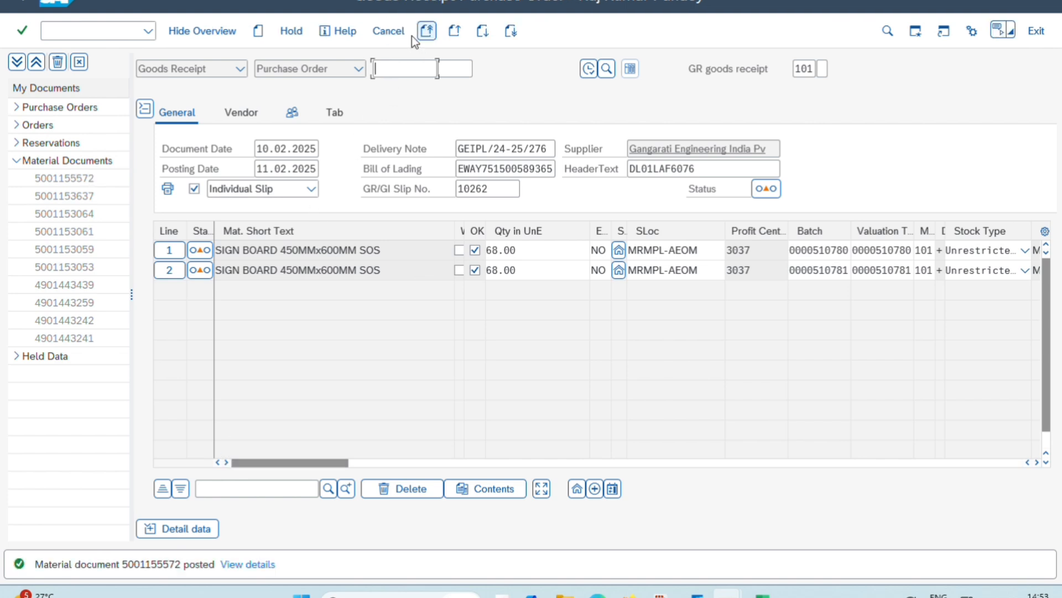
# Open the details of the posting message and copy the material document number from it
pyautogui.click(240, 566)
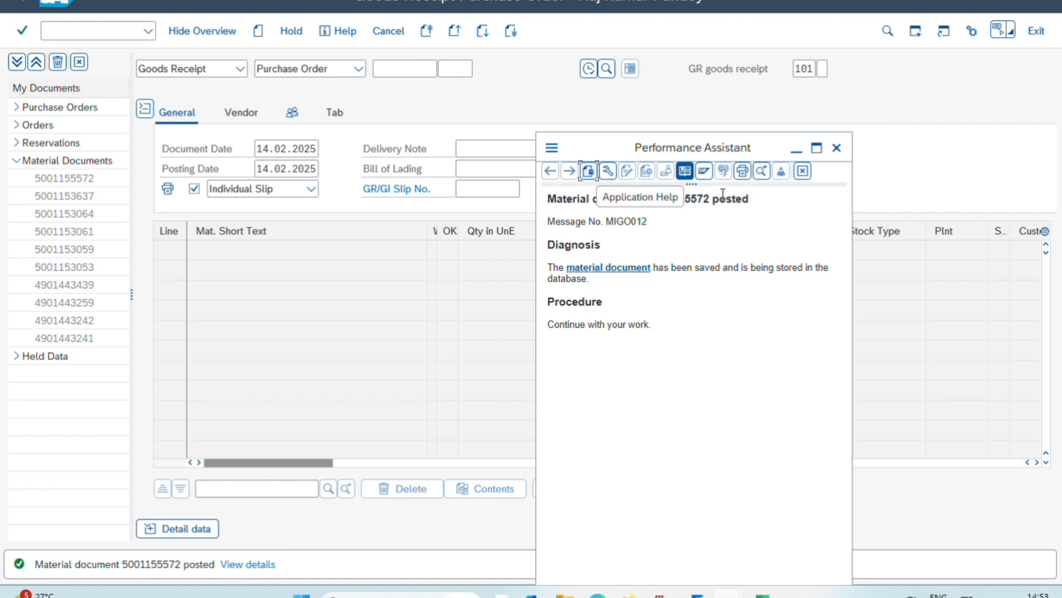
pyautogui.doubleClick(693, 197)
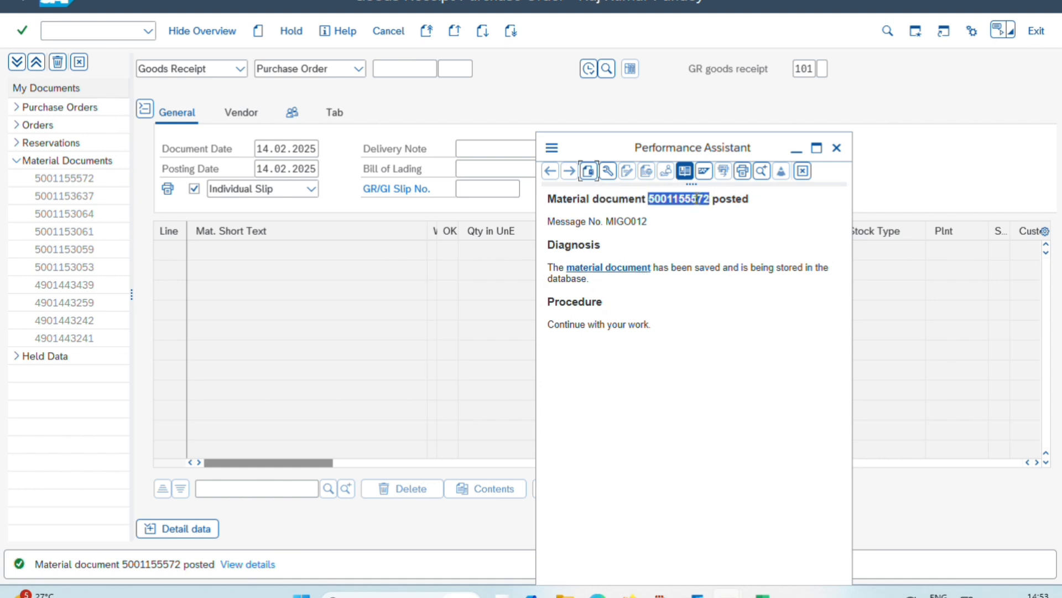
pyautogui.rightClick(696, 198)
pyautogui.click(726, 216)
pyautogui.click(428, 283)
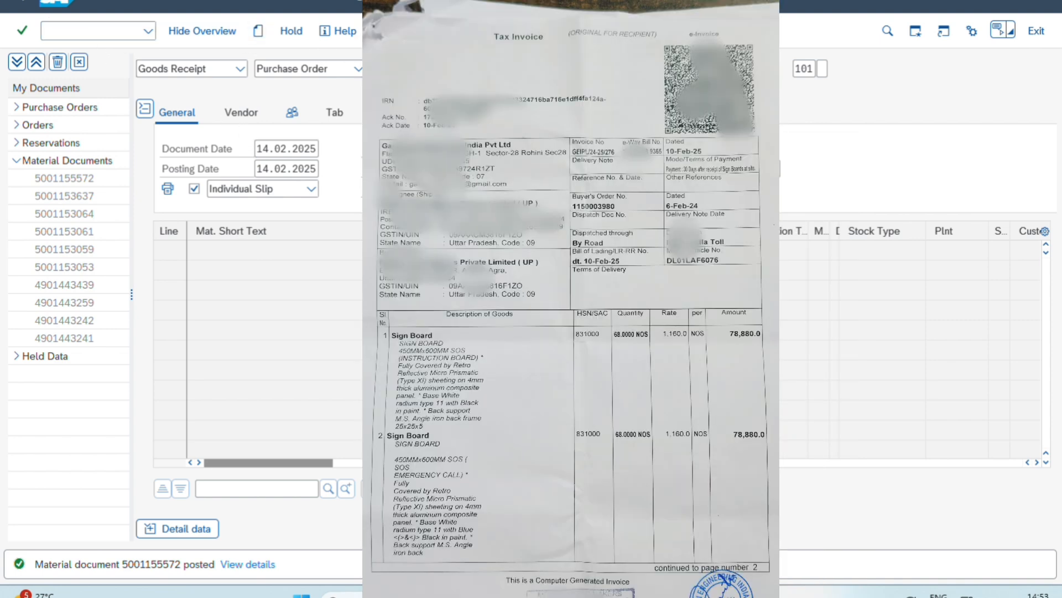
# Leave the goods receipt entry and open transaction MB90 for goods movement output
pyautogui.press('F3')
pyautogui.click(77, 35)
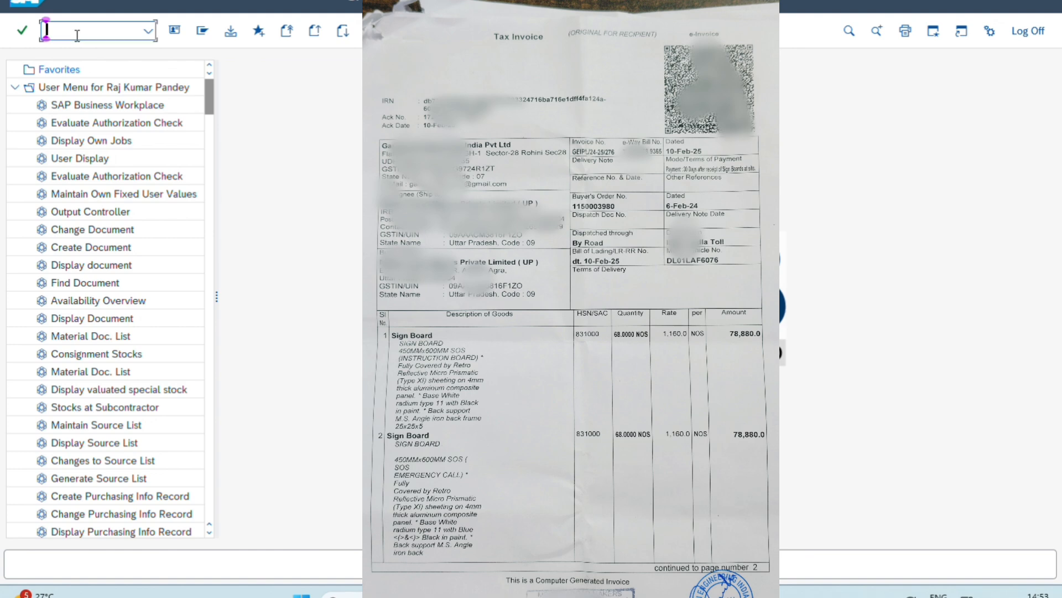
pyautogui.write('MB')
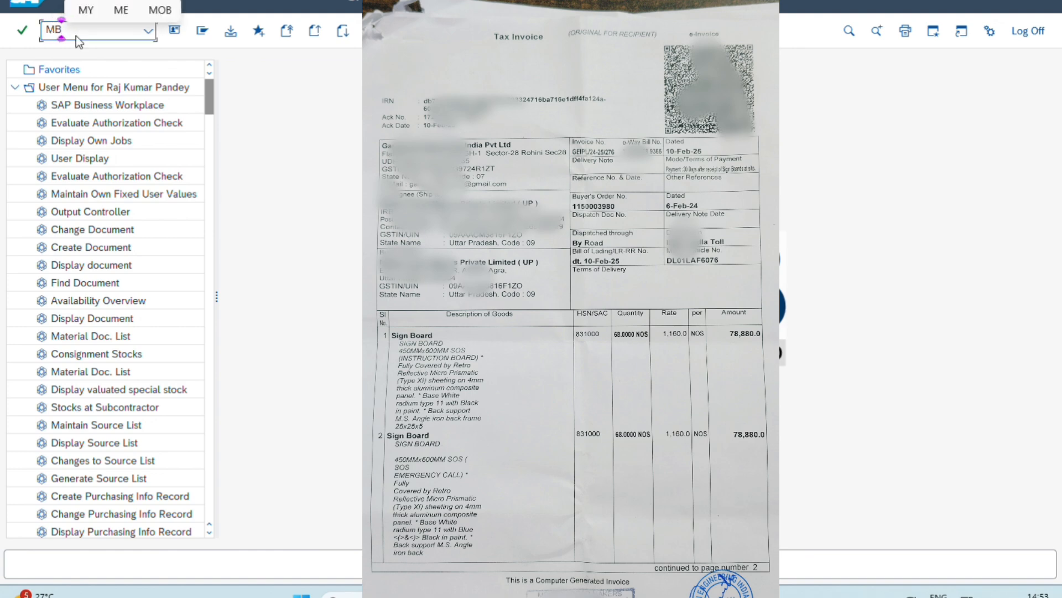
pyautogui.write('90')
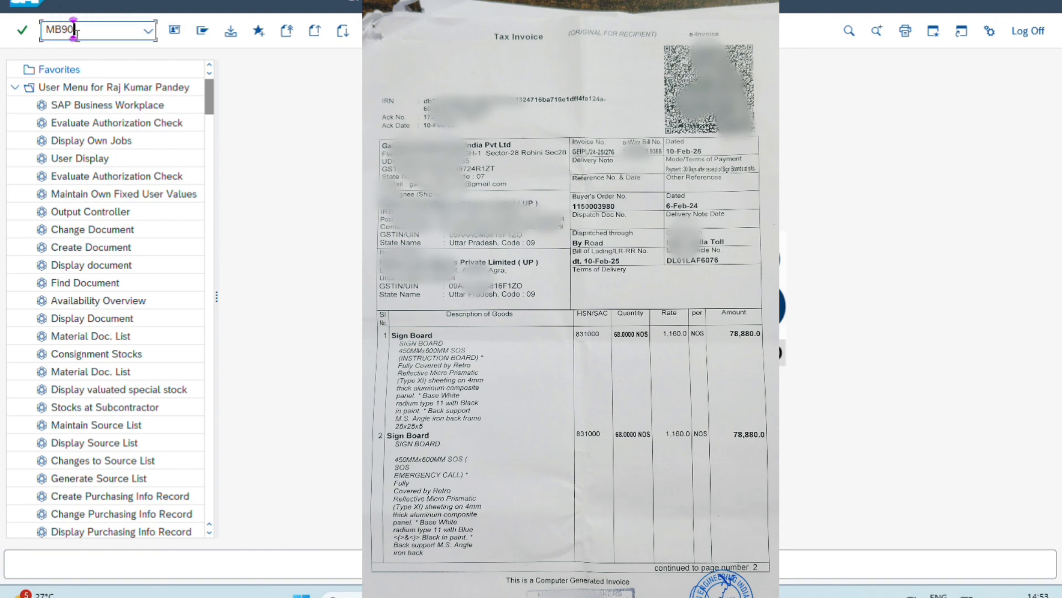
pyautogui.press('Return')
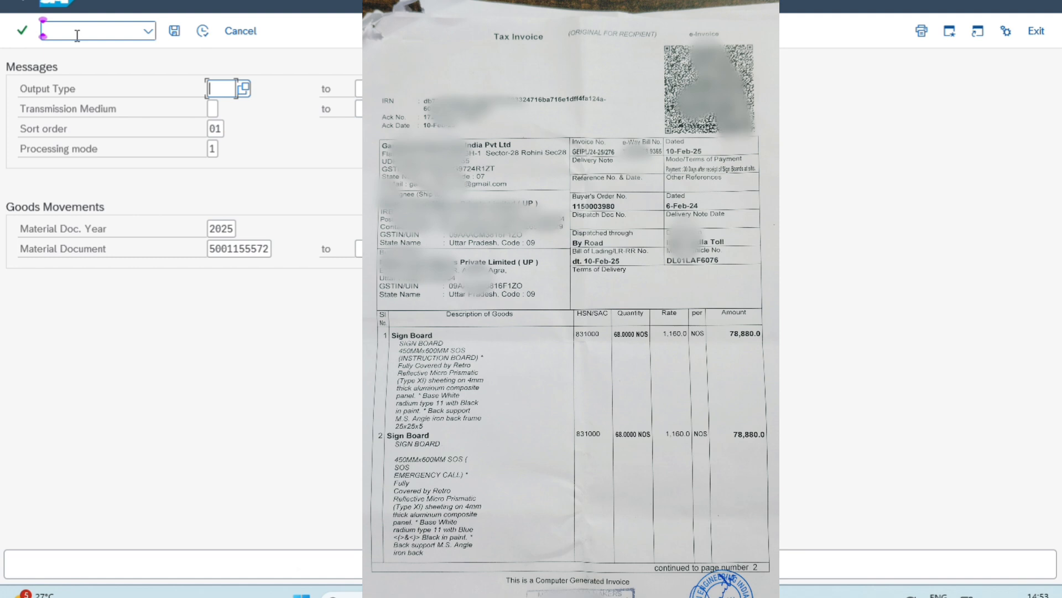
# Set the output type to WE01, GR Note Vers.1, from the list of possible values
pyautogui.press('space')
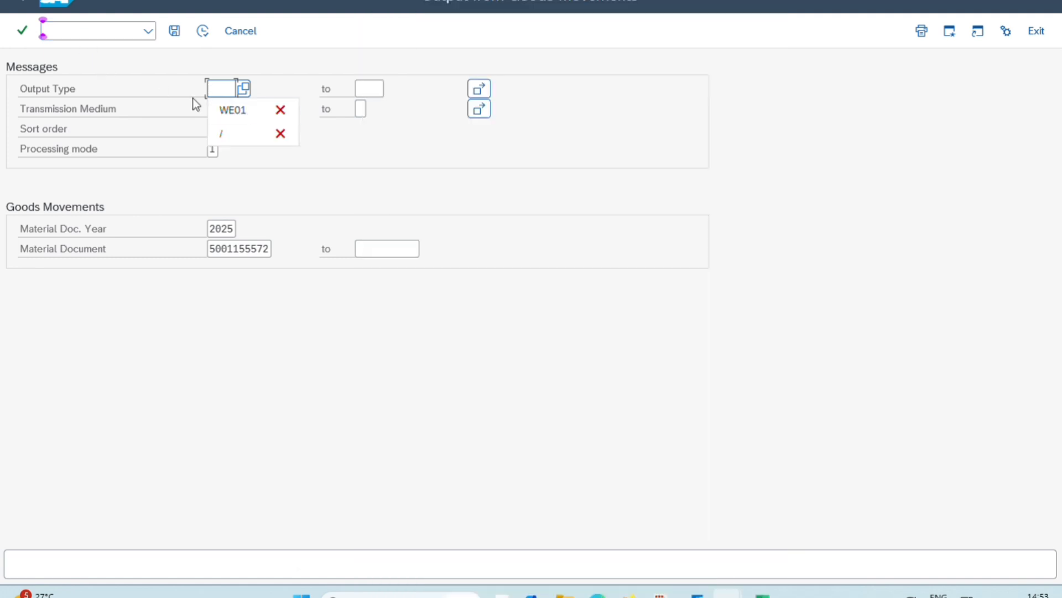
pyautogui.click(236, 112)
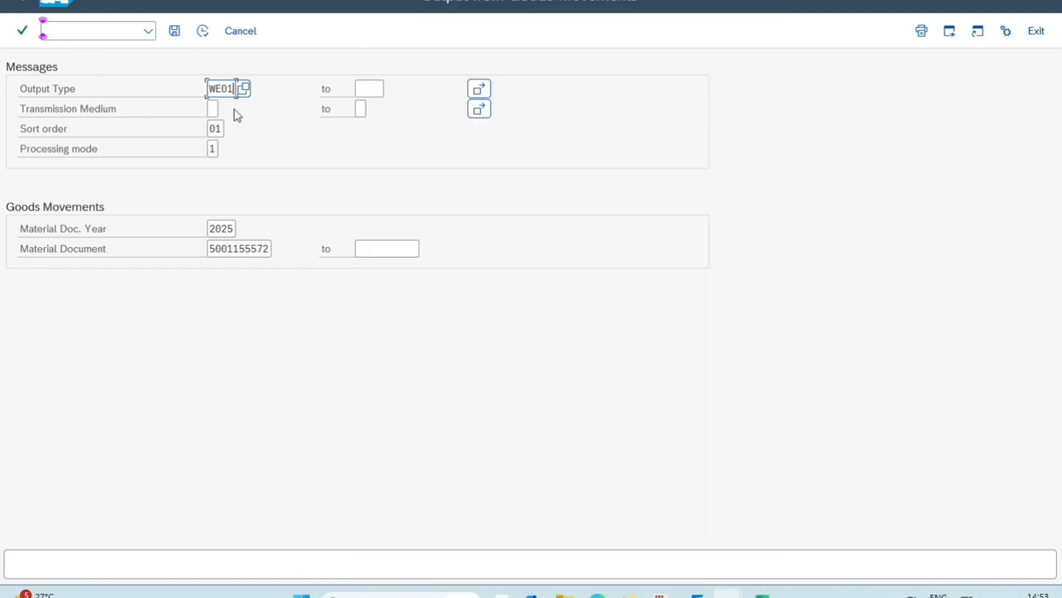
pyautogui.click(239, 87)
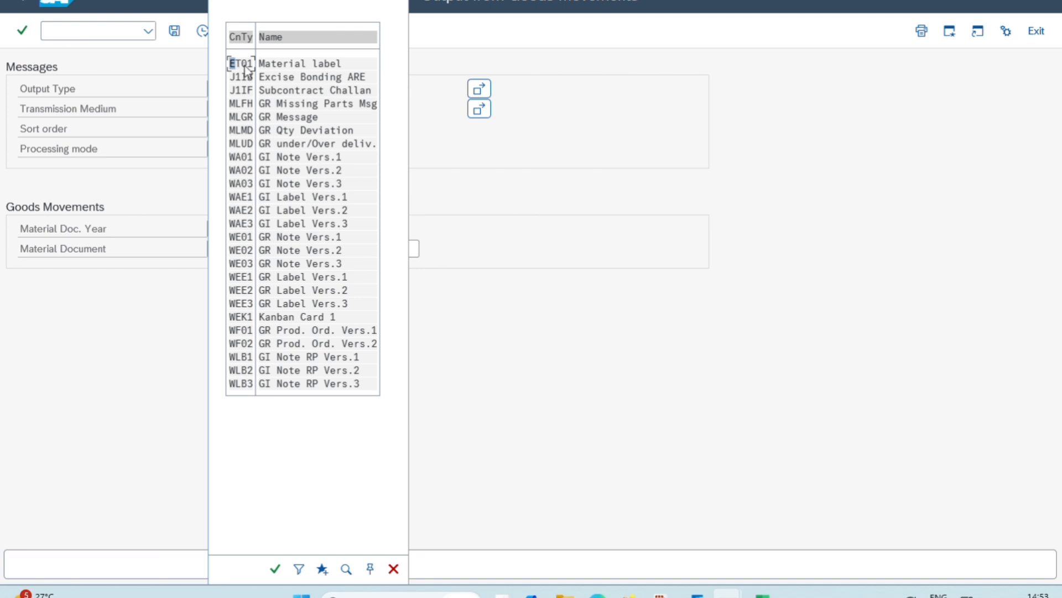
pyautogui.click(249, 238)
pyautogui.doubleClick(249, 243)
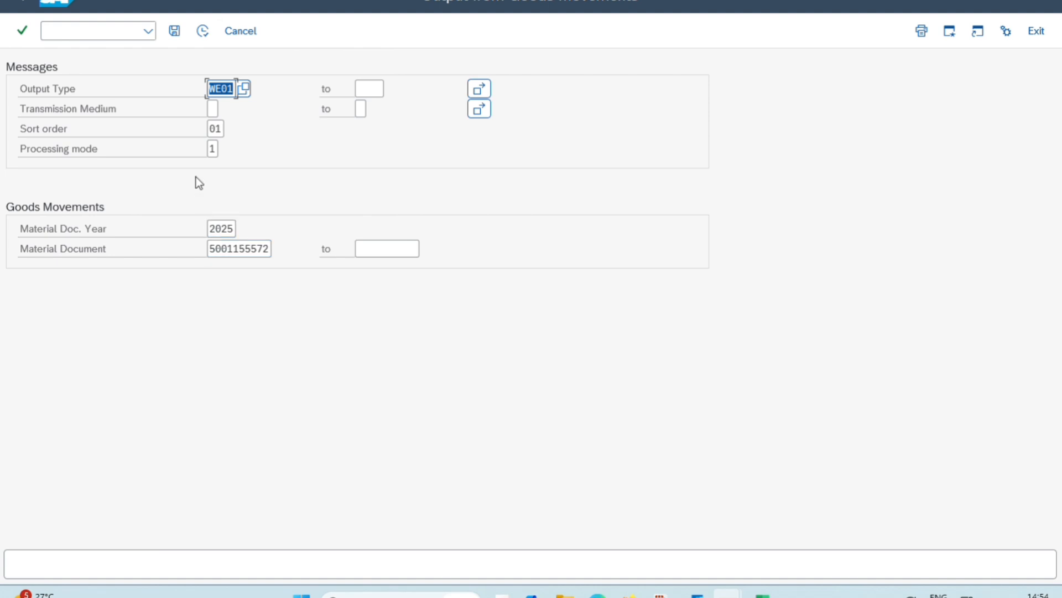
# Check the sort order, processing mode, material document year and material document number in the selection criteria
pyautogui.click(221, 131)
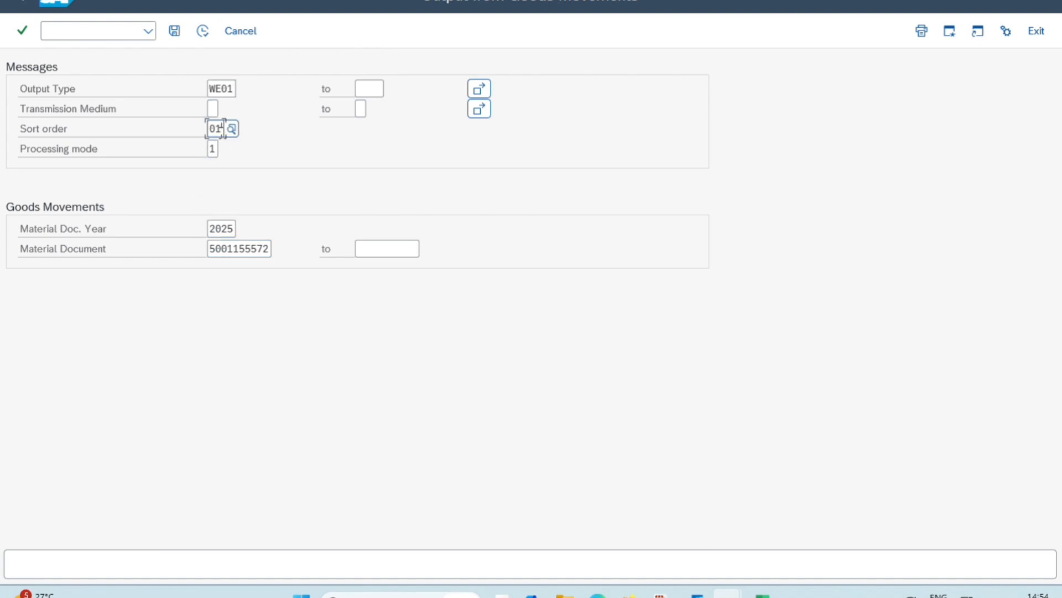
pyautogui.doubleClick(215, 128)
pyautogui.click(212, 148)
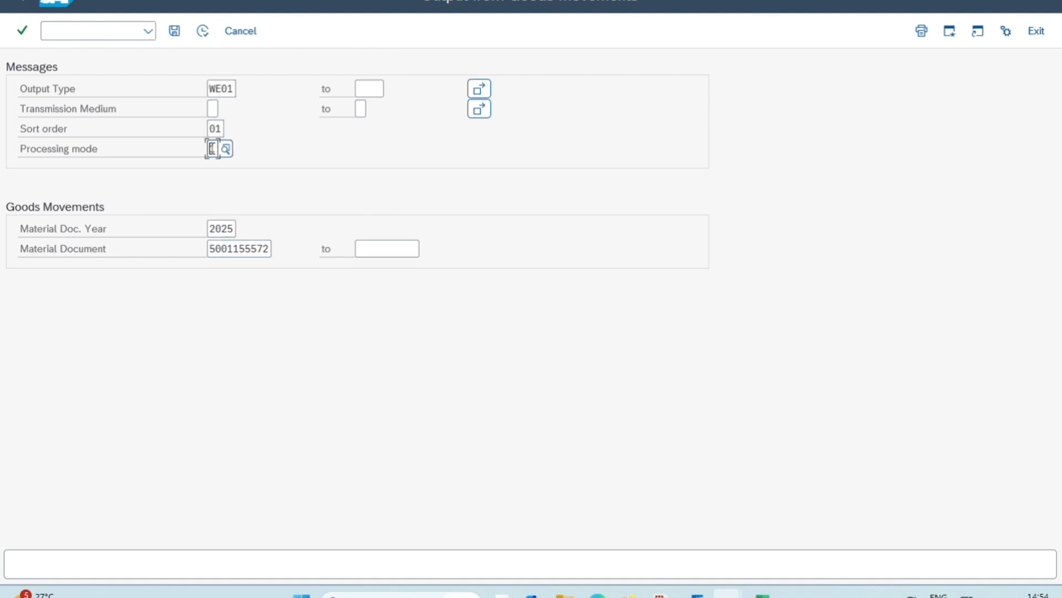
pyautogui.click(232, 227)
pyautogui.click(238, 250)
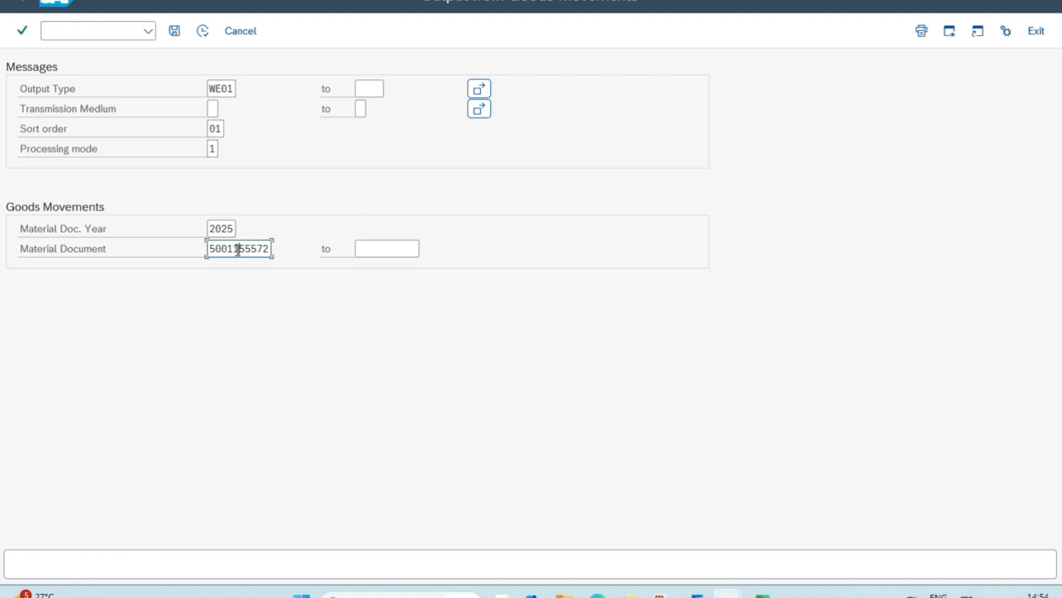
pyautogui.moveTo(209, 248); pyautogui.dragTo(285, 257)
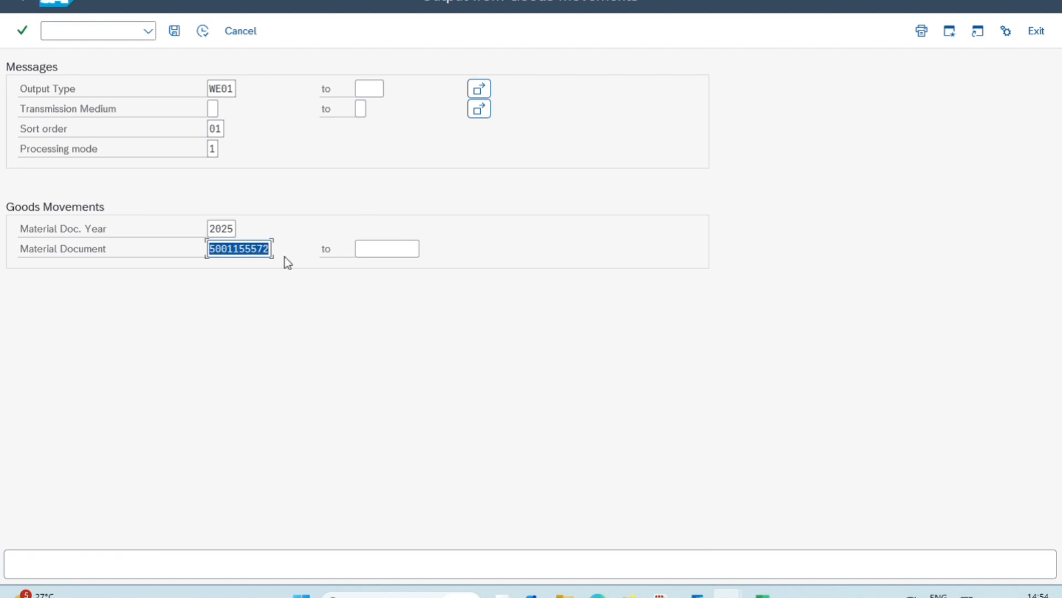
pyautogui.click(284, 257)
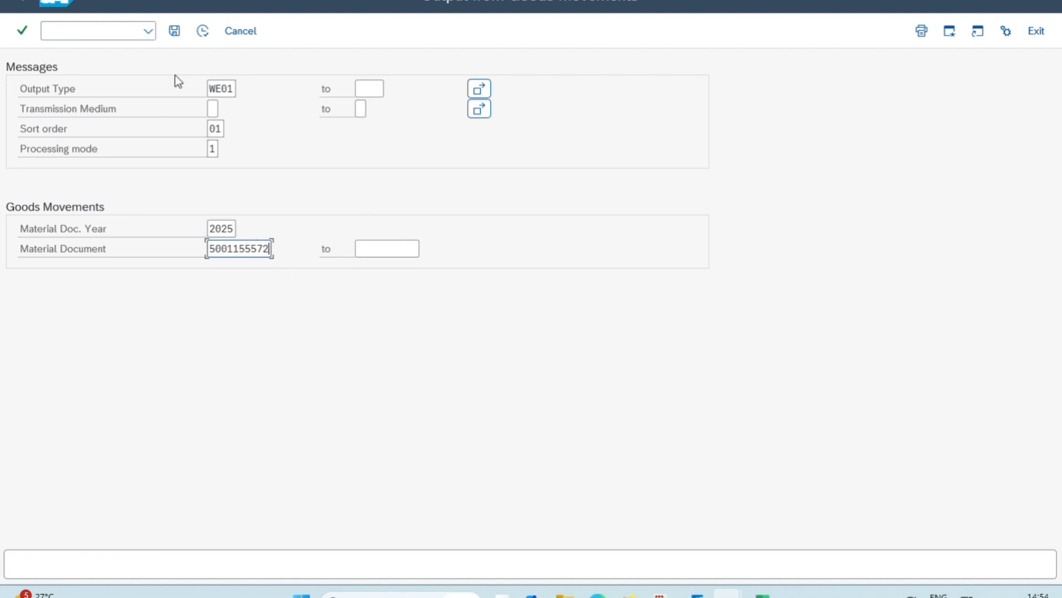
# Execute the output selection and print the goods receipt note for item 1 on the HP LaserJet MFP M437-M443 printer
pyautogui.click(203, 31)
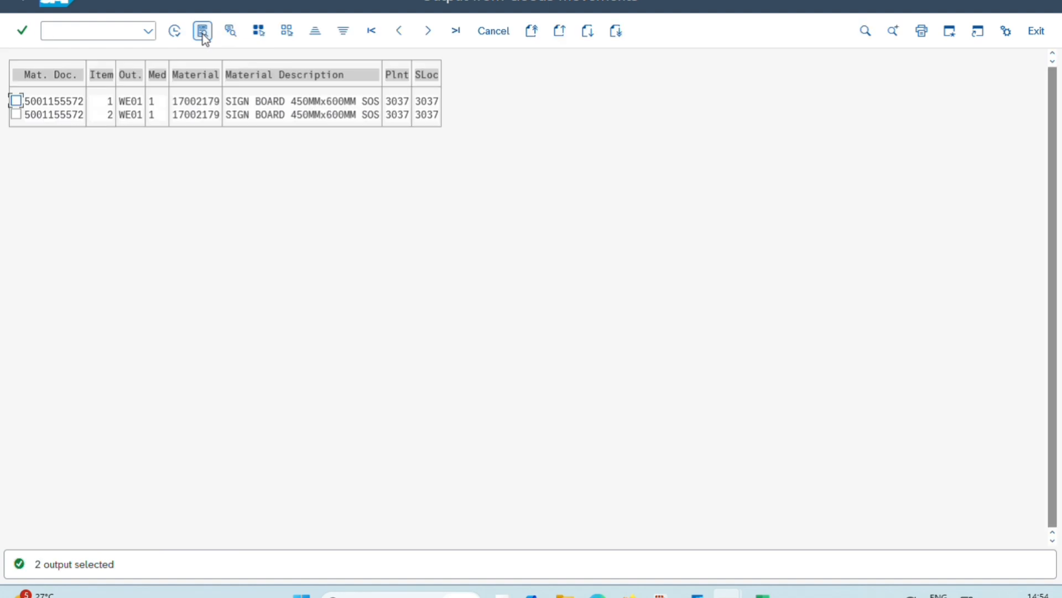
pyautogui.click(16, 100)
pyautogui.click(180, 32)
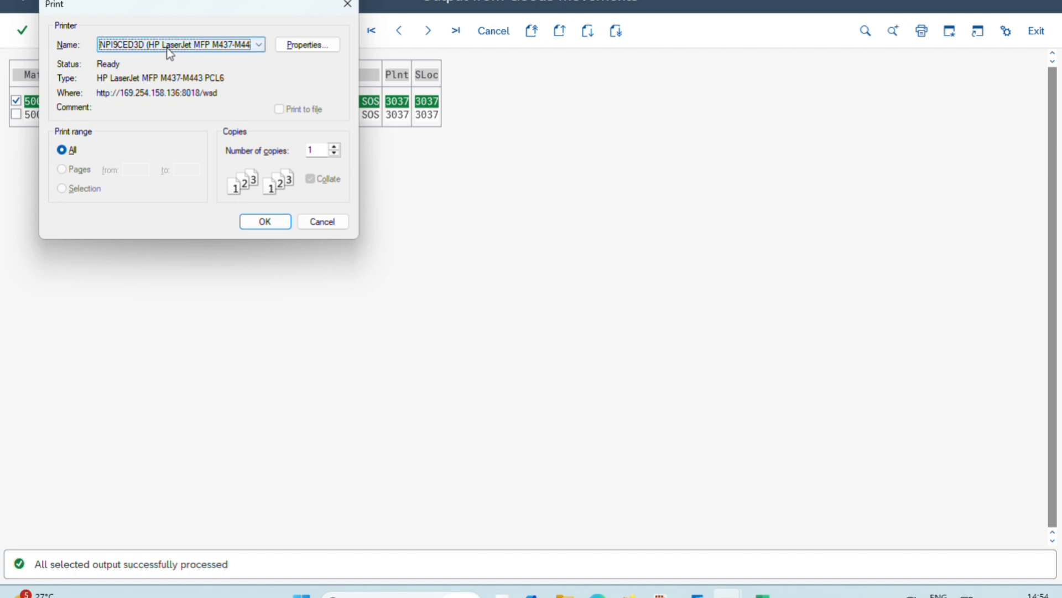
pyautogui.click(277, 221)
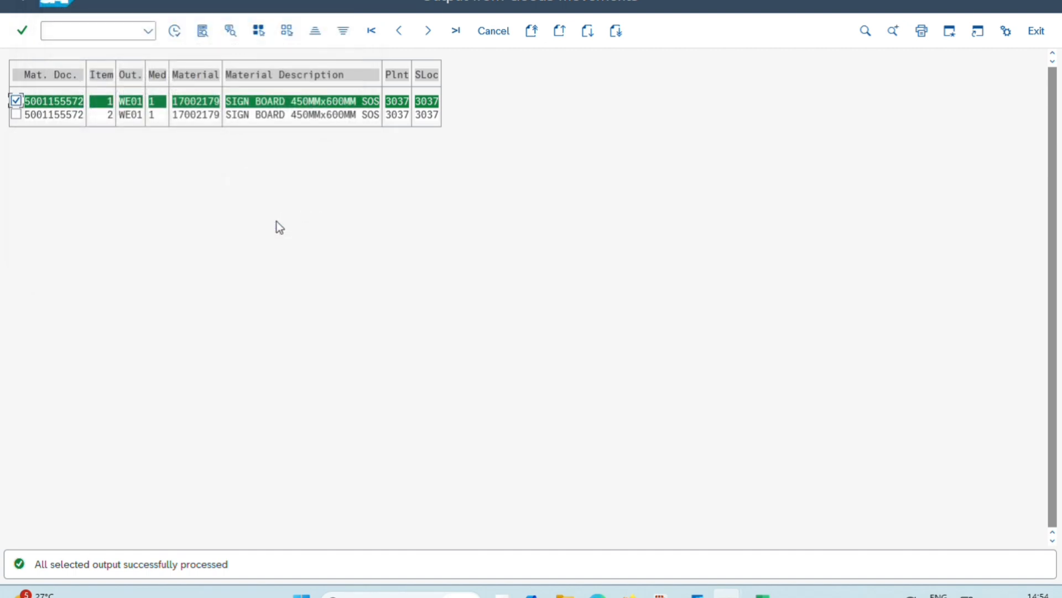